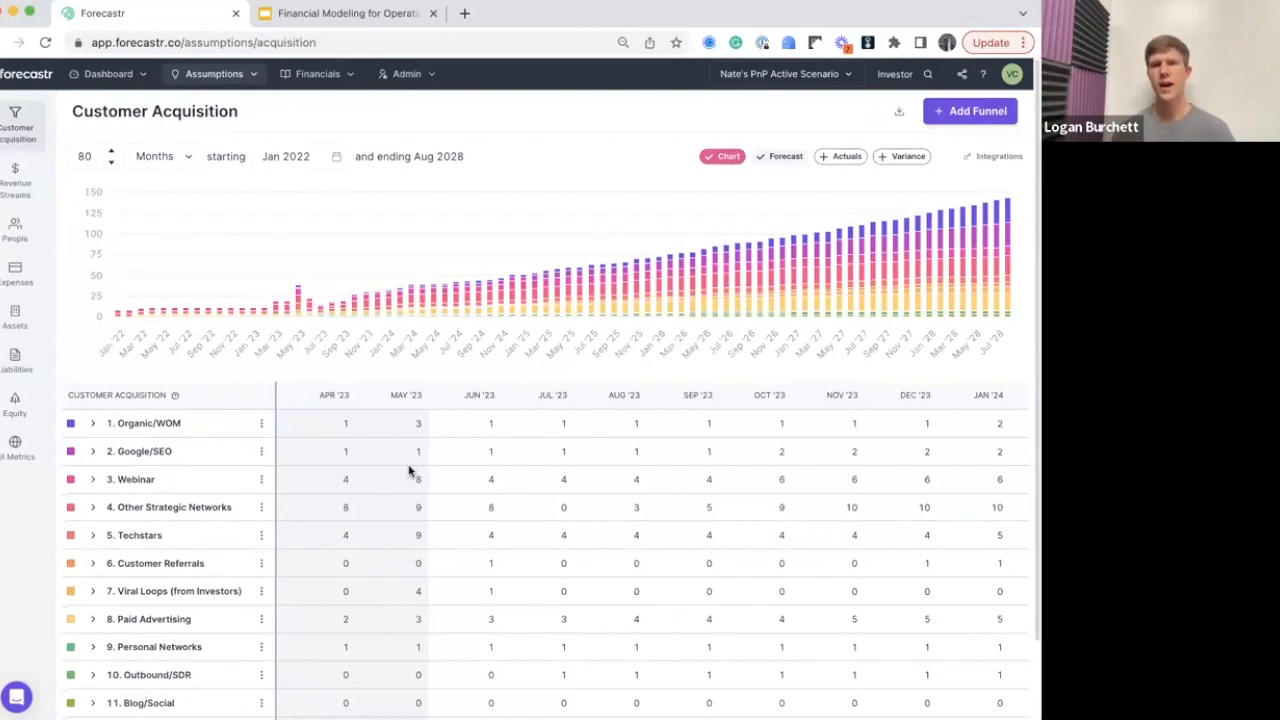
Examine the 2023 monthly new-customer forecast per channel and the total row in the Customer Acquisition table
scroll(486, 494, down, 2)
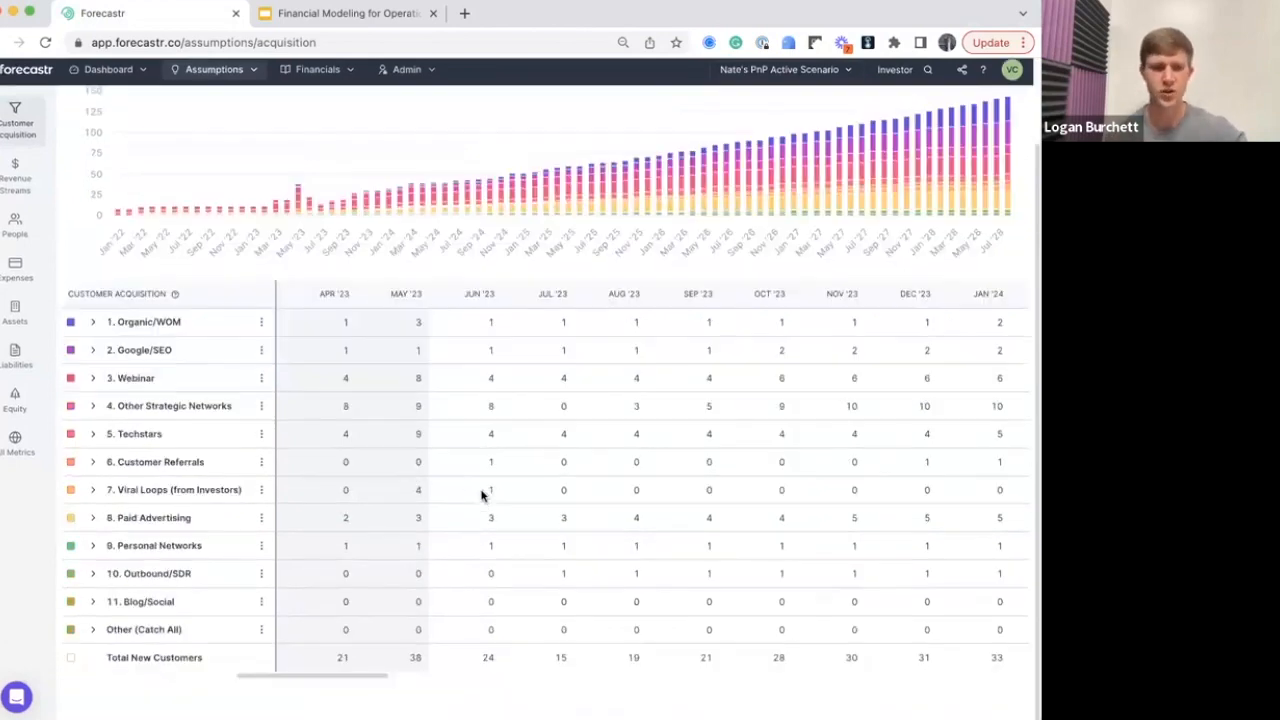
scroll(481, 495, up, 2)
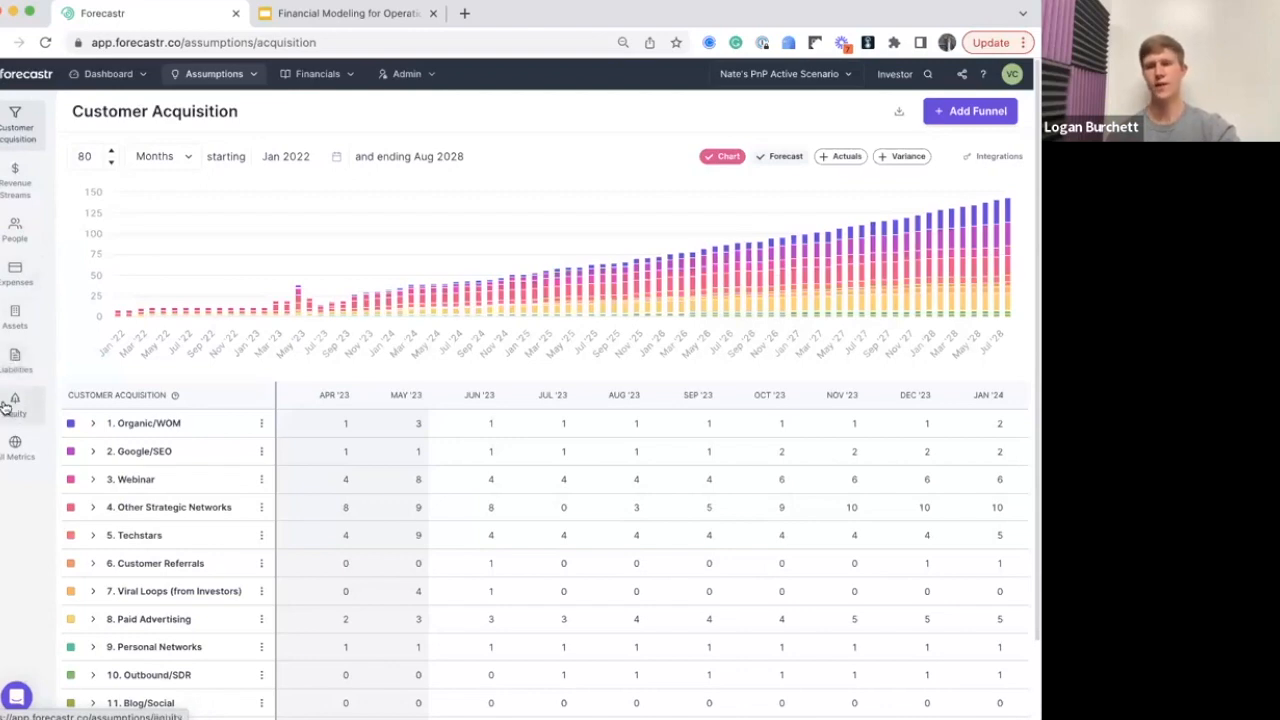
scroll(291, 540, down, 3)
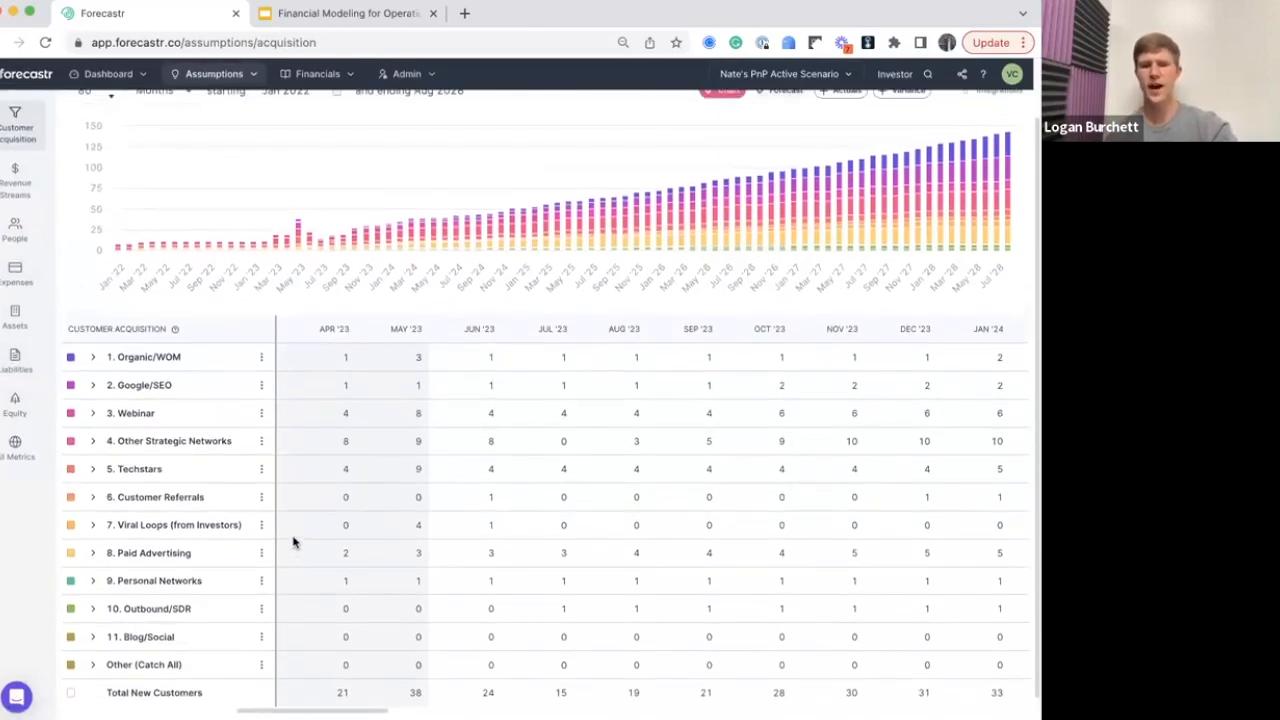
scroll(293, 542, right, 2)
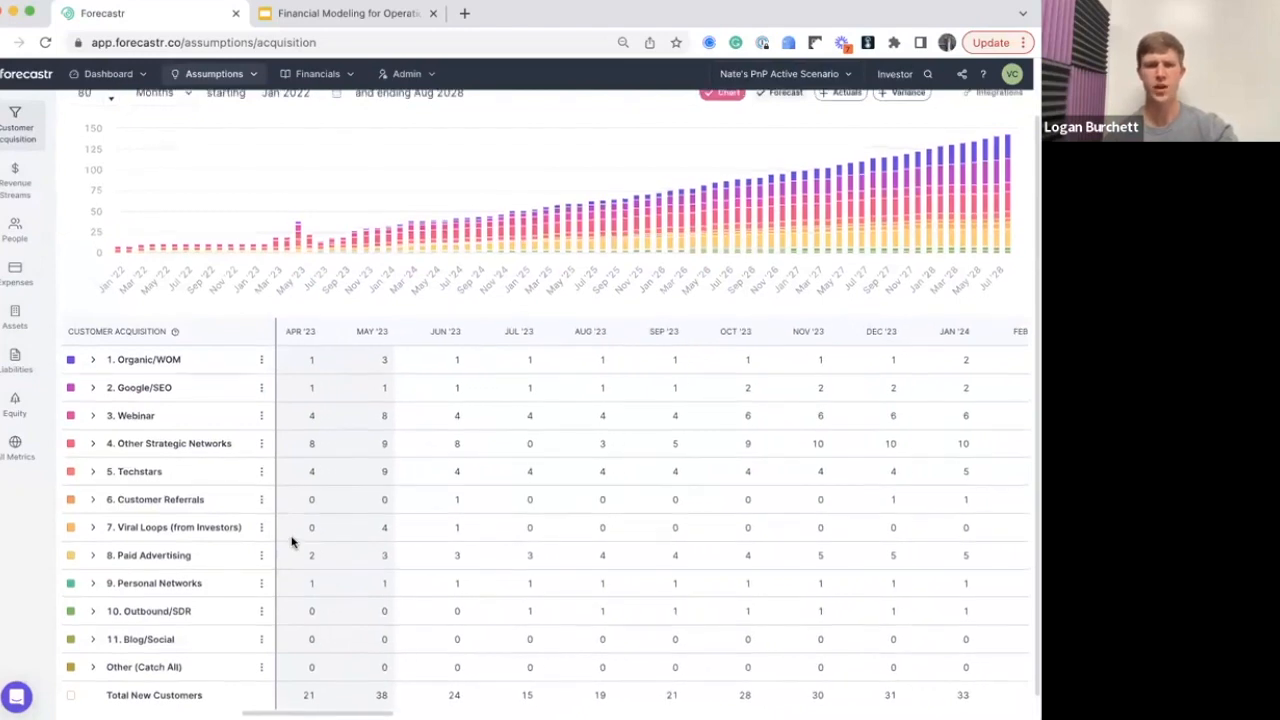
scroll(390, 570, down, 1)
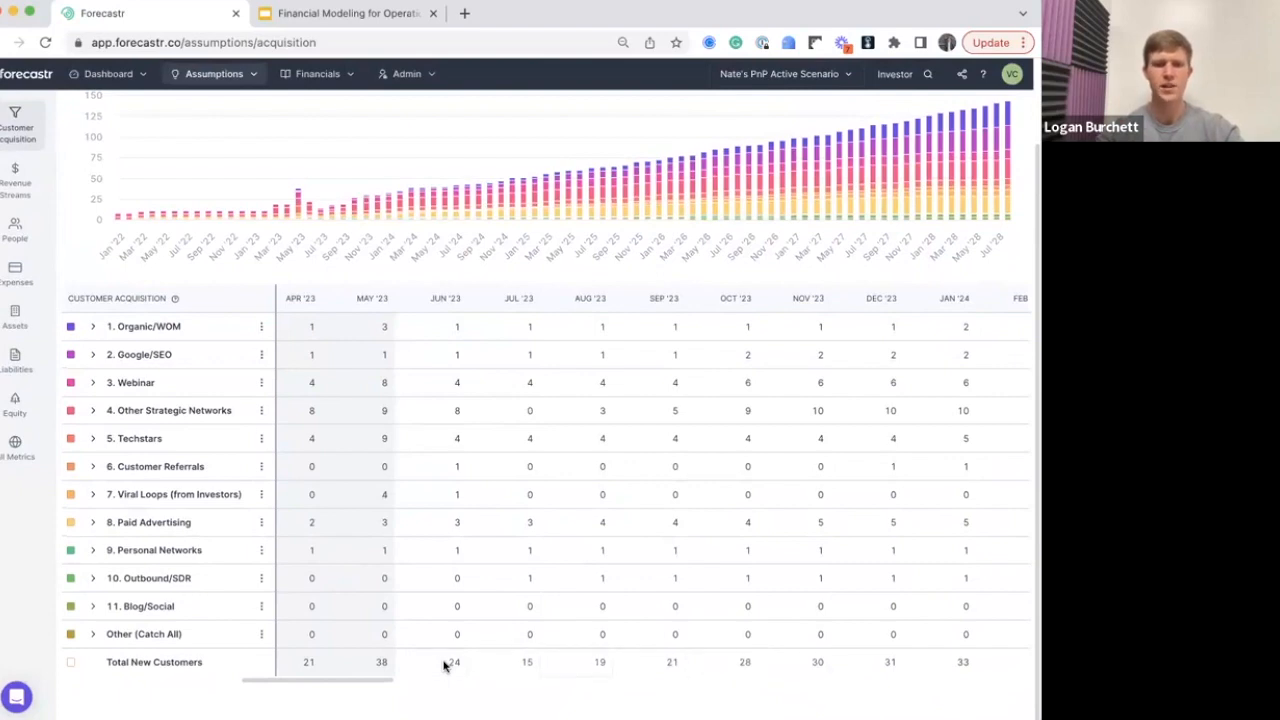
scroll(468, 680, left, 5)
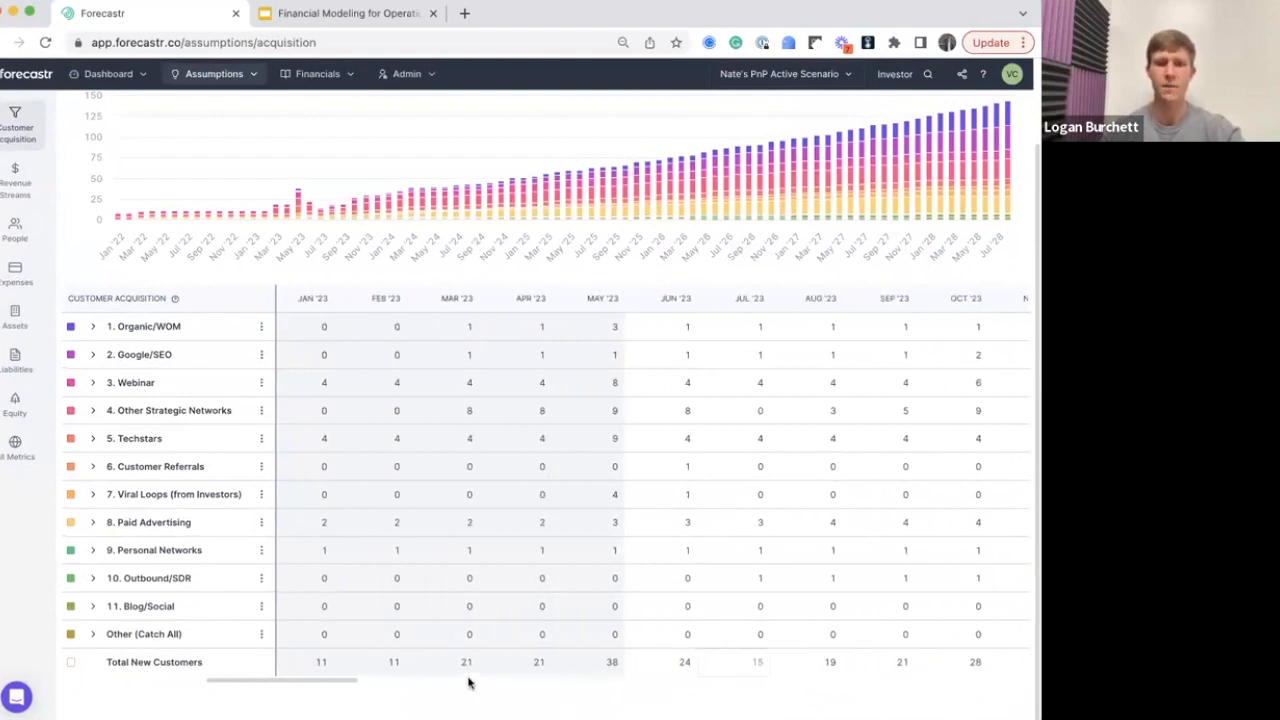
scroll(446, 640, right, 4)
scroll(446, 636, right, 1)
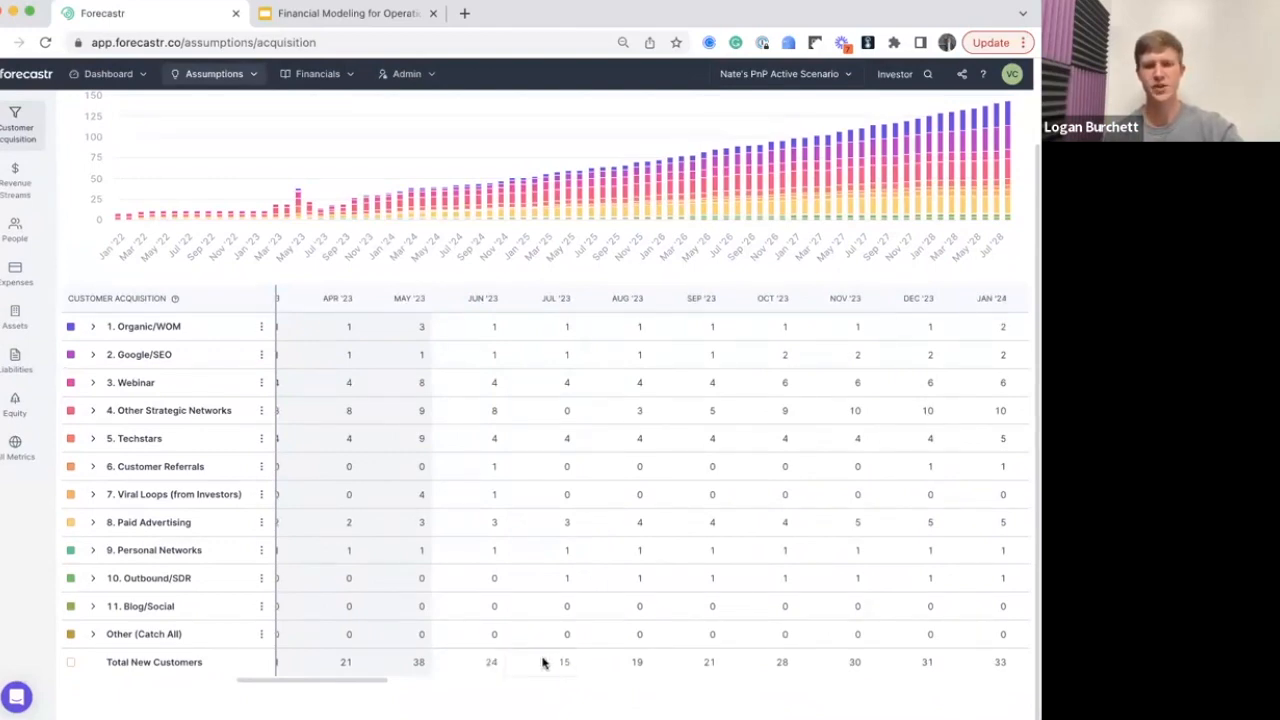
scroll(543, 662, right, 3)
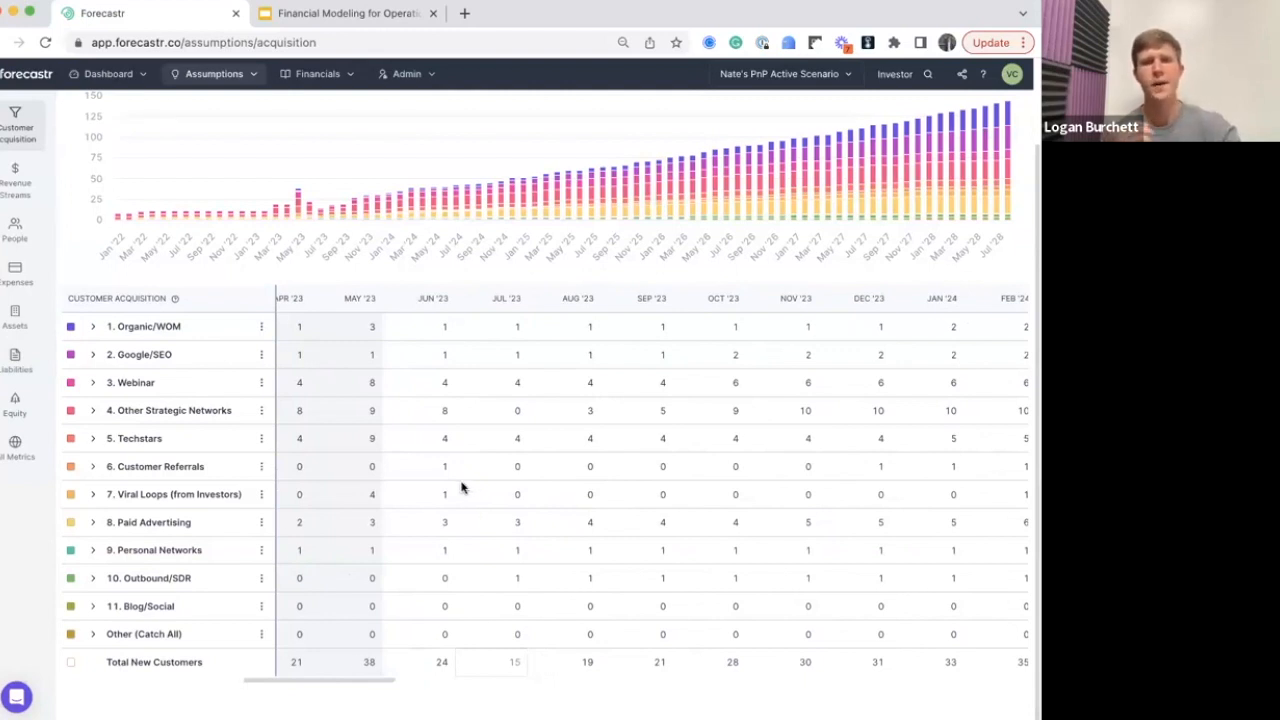
scroll(462, 487, right, 3)
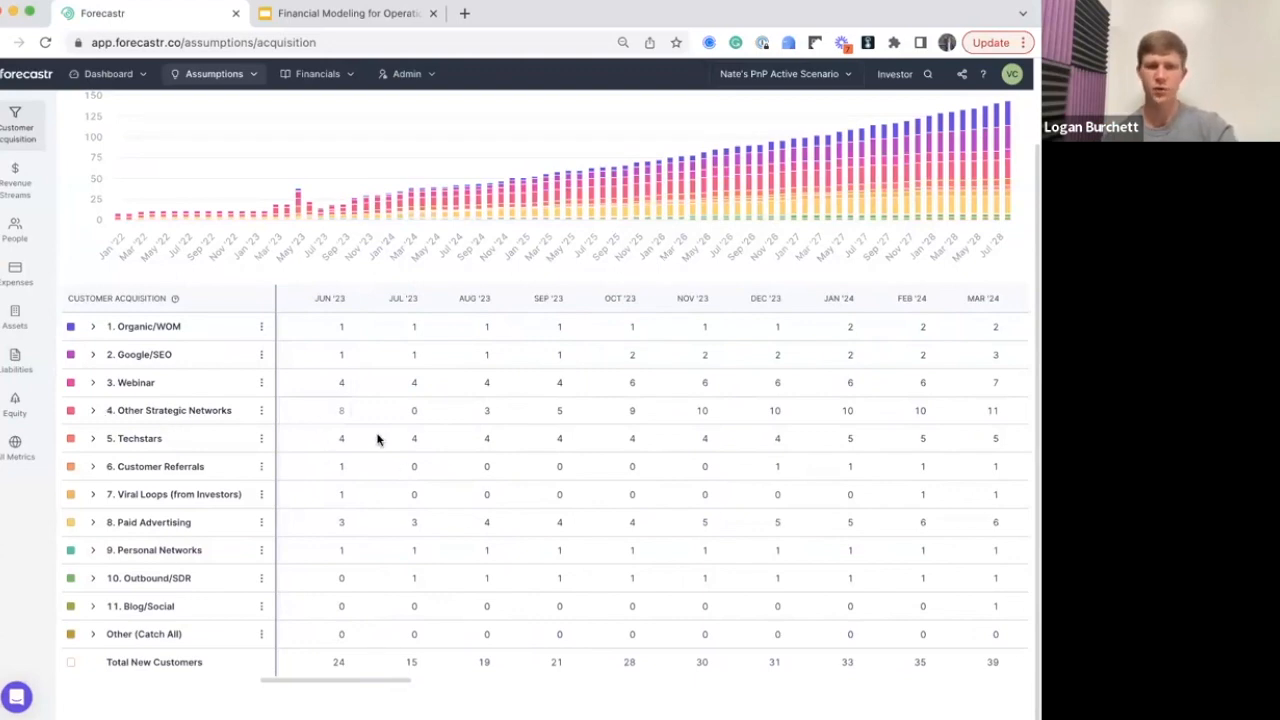
Expand the Other Strategic Networks funnel, highlight its New Customers values from Jul '23 to Sep '23, and collapse it again
click(91, 411)
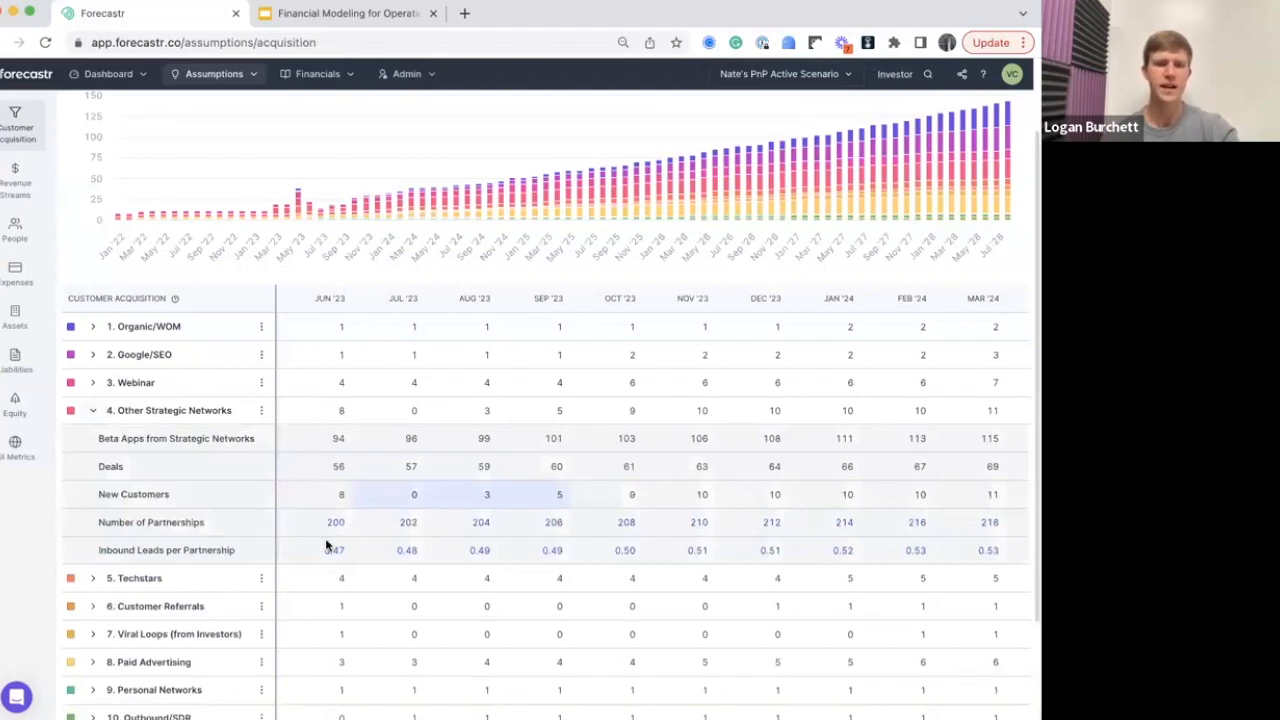
scroll(325, 490, down, 1)
drag(403, 451, 526, 457)
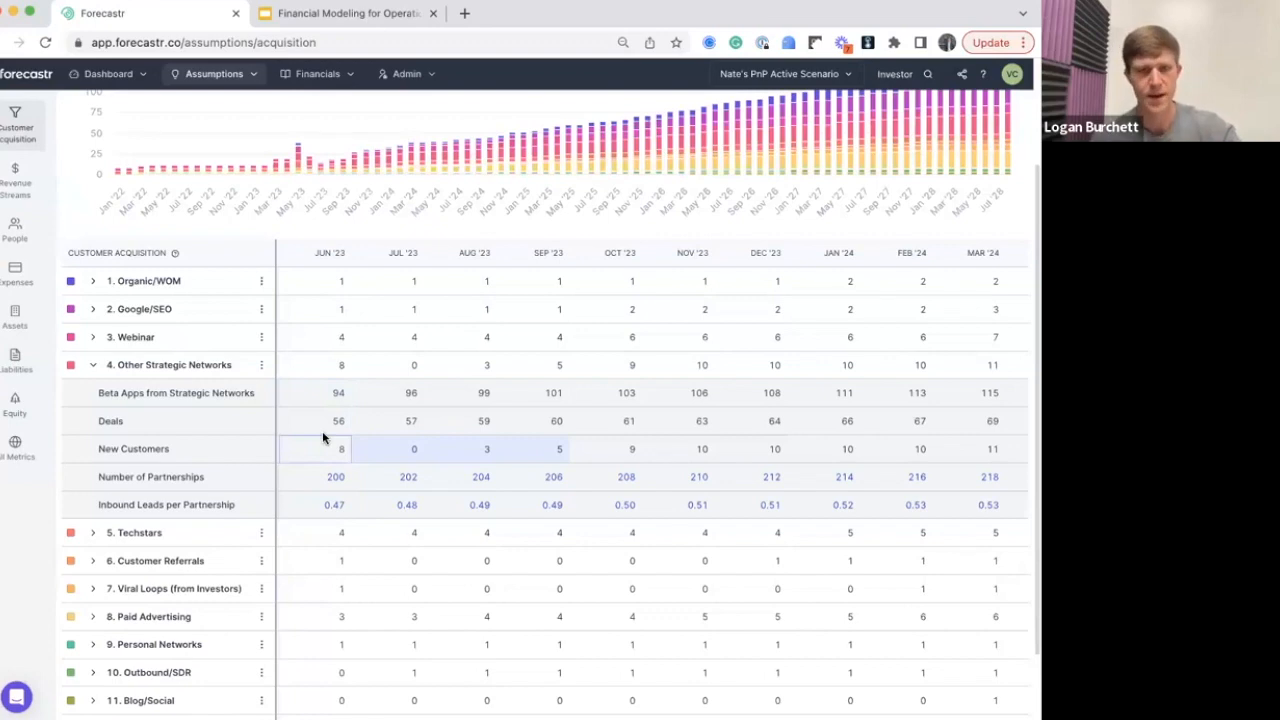
click(90, 367)
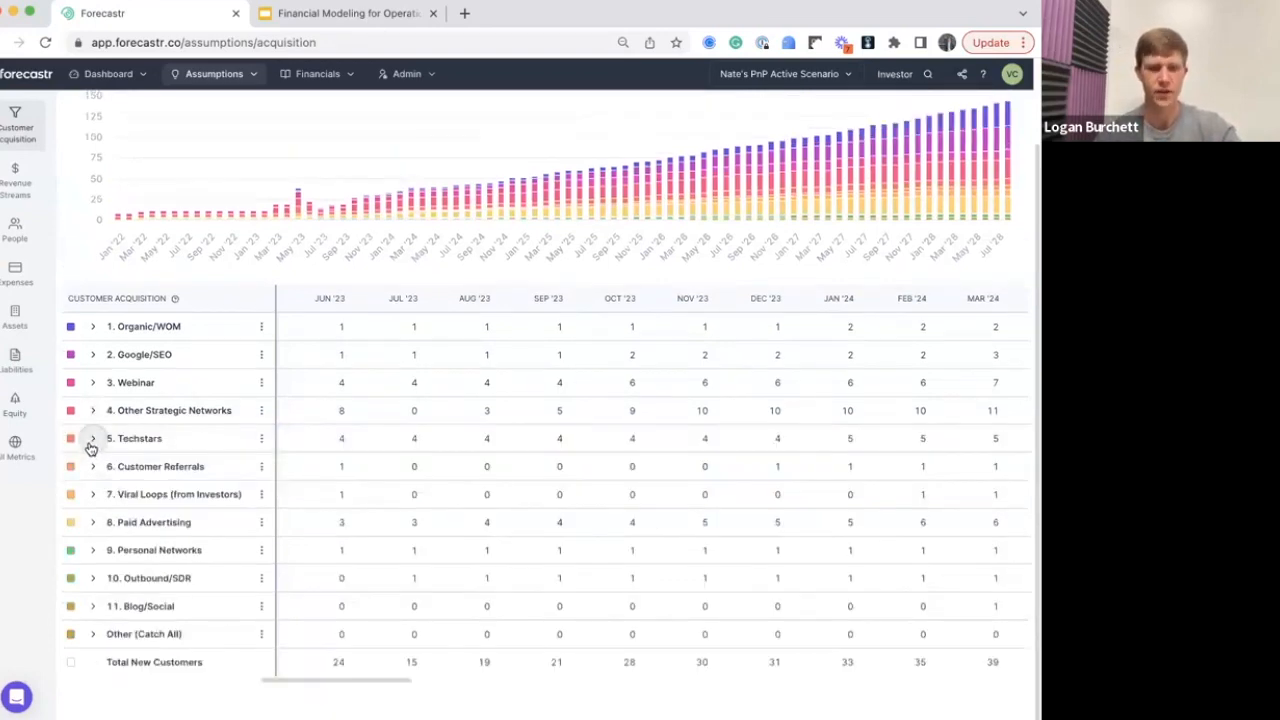
Check the Techstars funnel and the Customer Referrals funnel's breakdown, leaving both collapsed
click(90, 446)
click(91, 444)
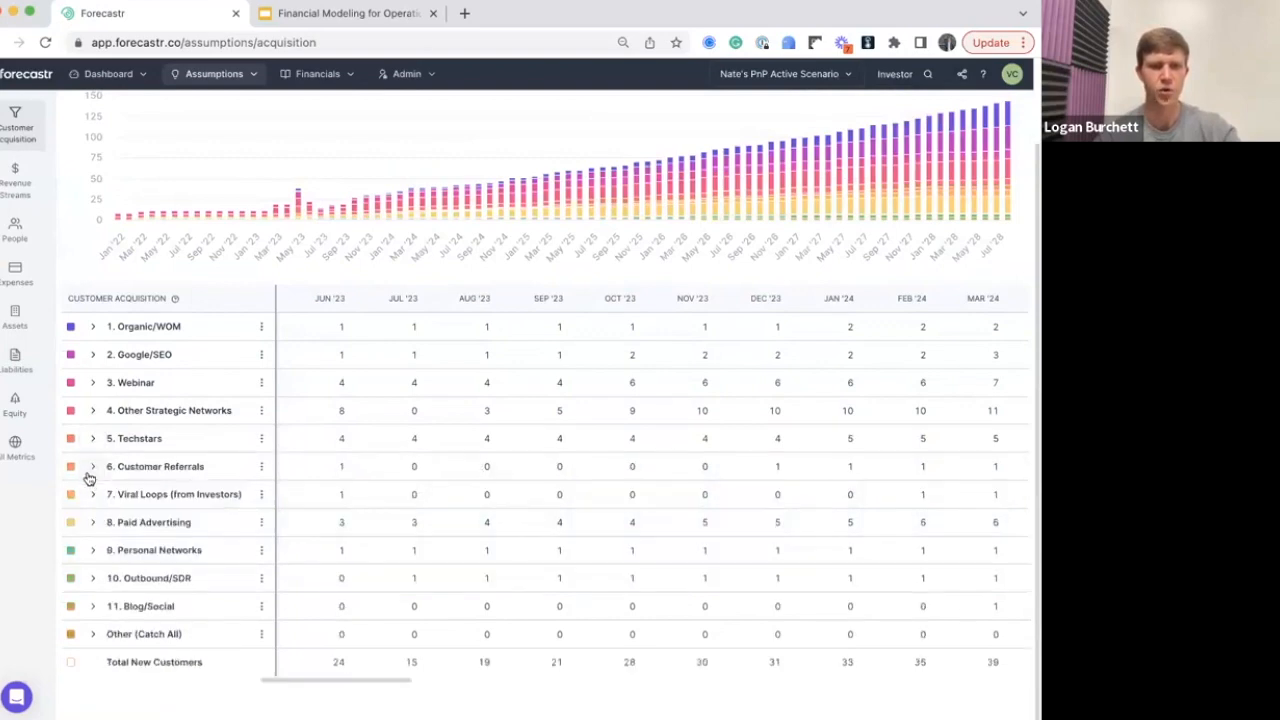
click(89, 468)
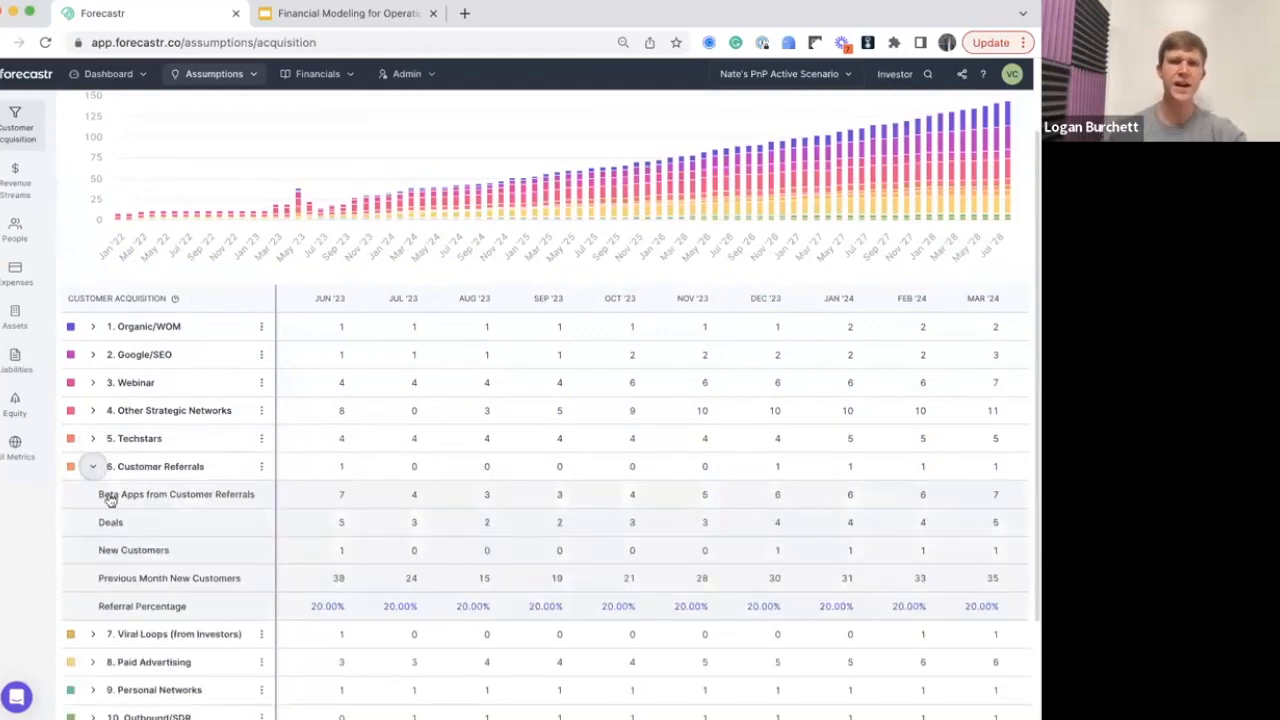
click(90, 467)
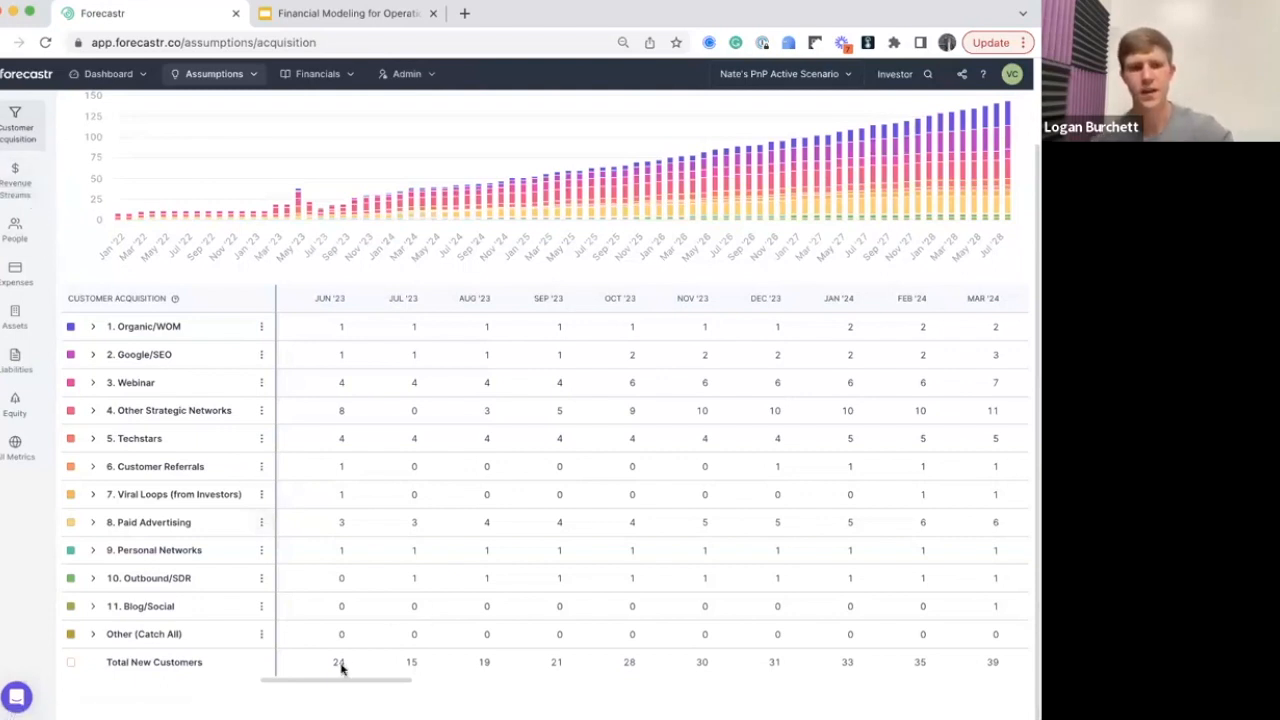
Go to the Revenue Streams assumptions and expand Platform Subscriptions to show its plans from Jun '23 onward
click(10, 183)
scroll(632, 497, right, 3)
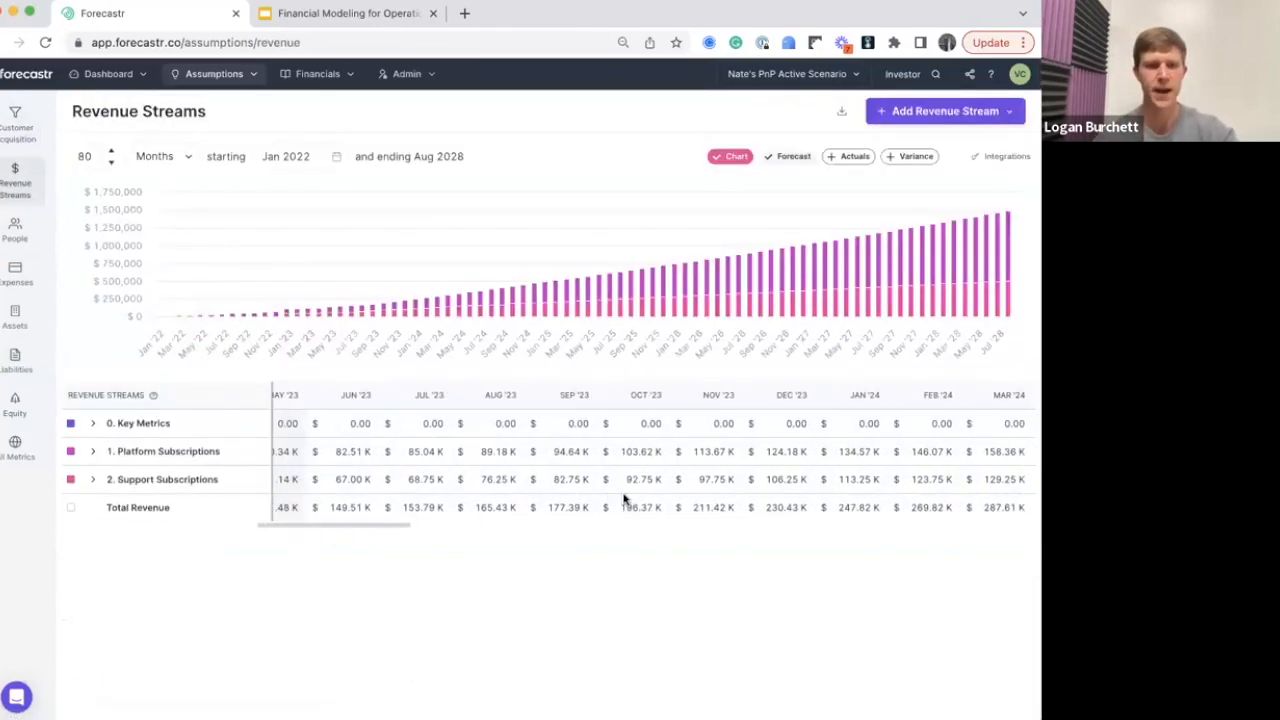
click(93, 452)
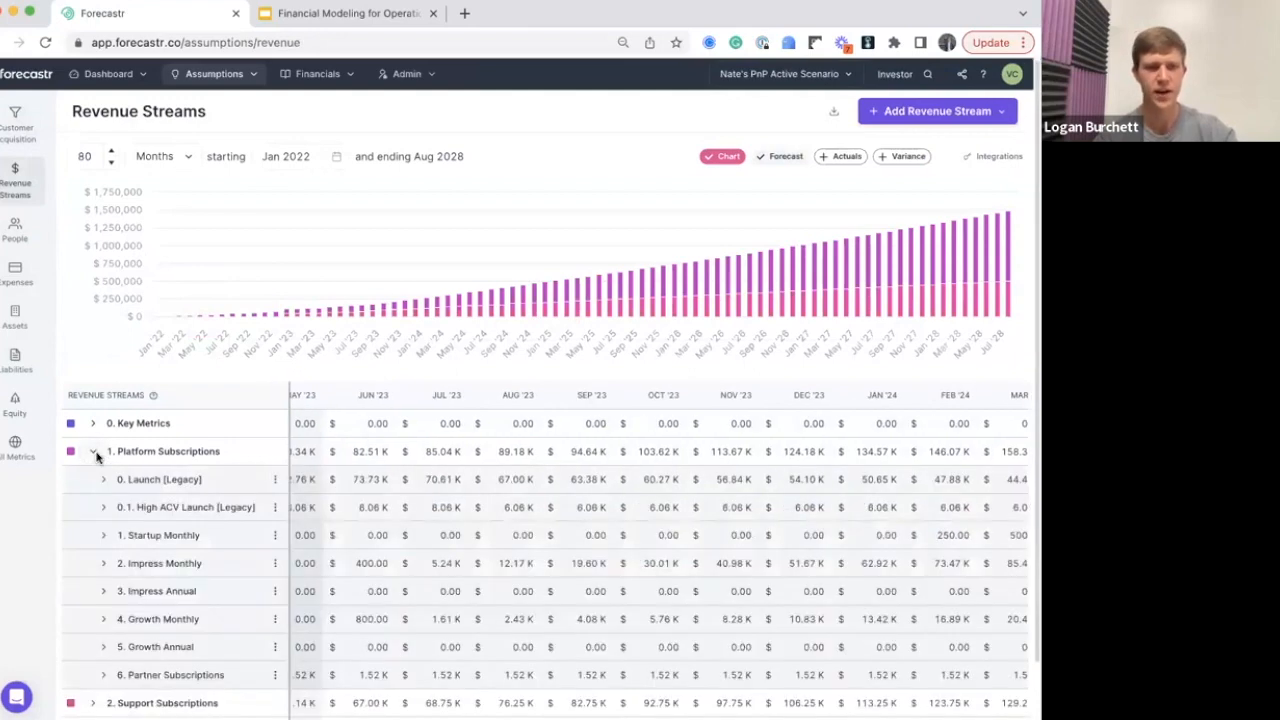
scroll(188, 532, down, 2)
scroll(362, 500, right, 1)
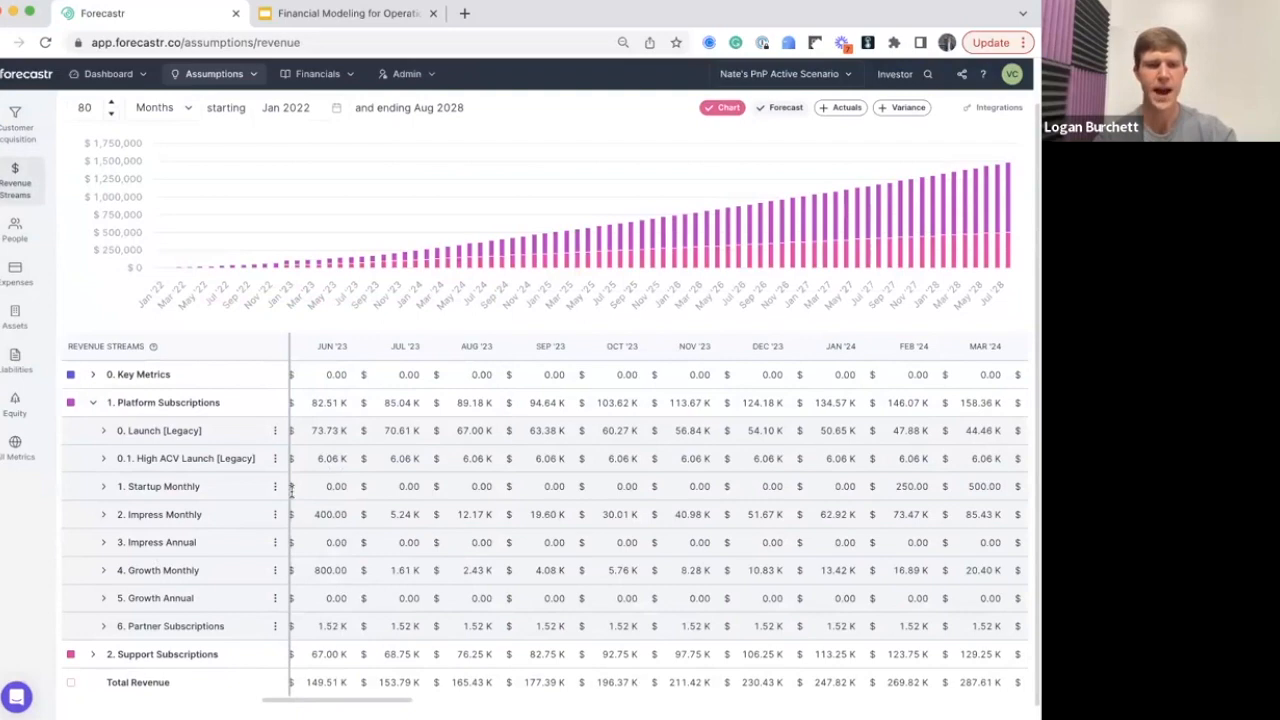
Expand the Impress Monthly plan and review its new-customer share, churn, upgrade and downgrade rates, active subscriptions and price
click(104, 515)
scroll(334, 449, down, 3)
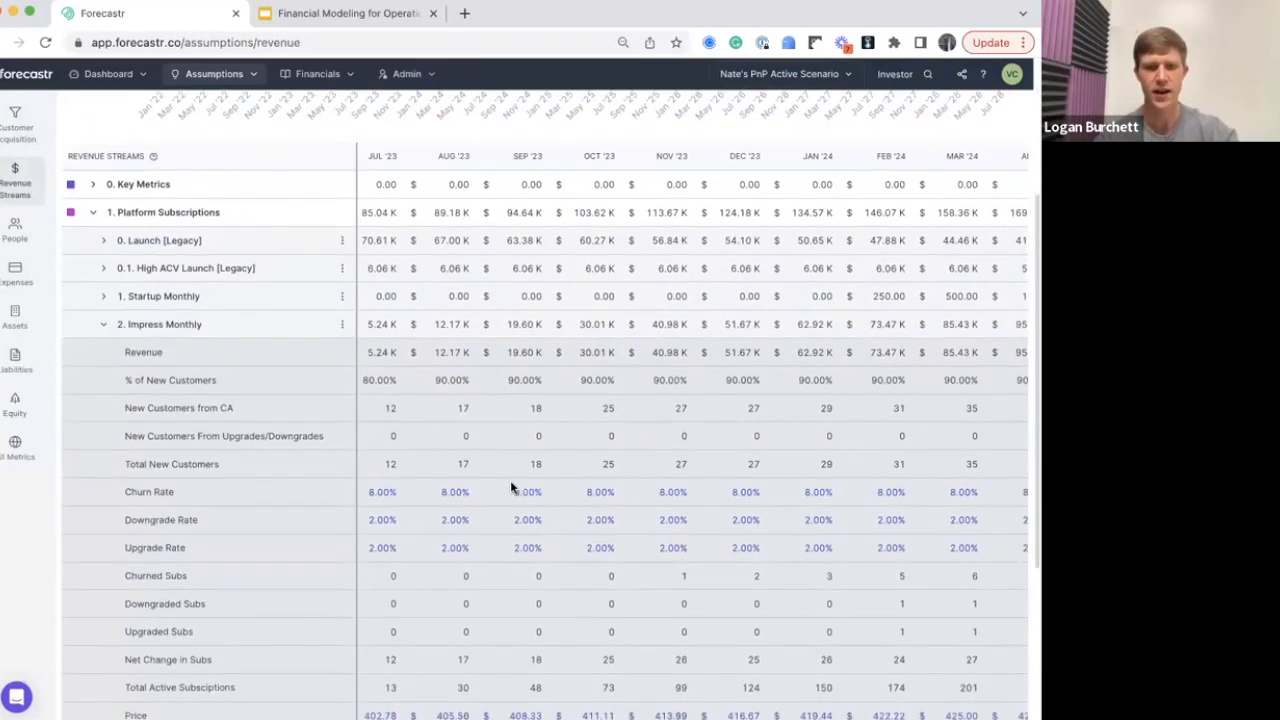
scroll(510, 487, down, 2)
scroll(510, 487, right, 1)
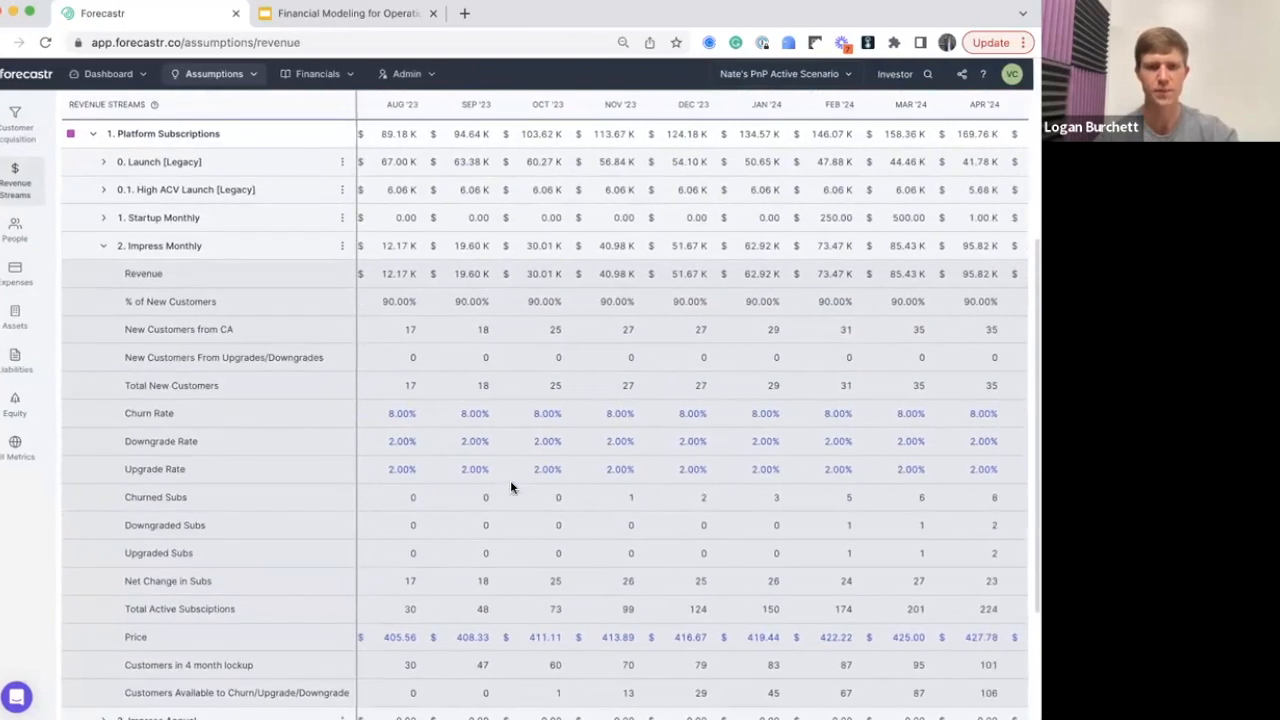
click(527, 301)
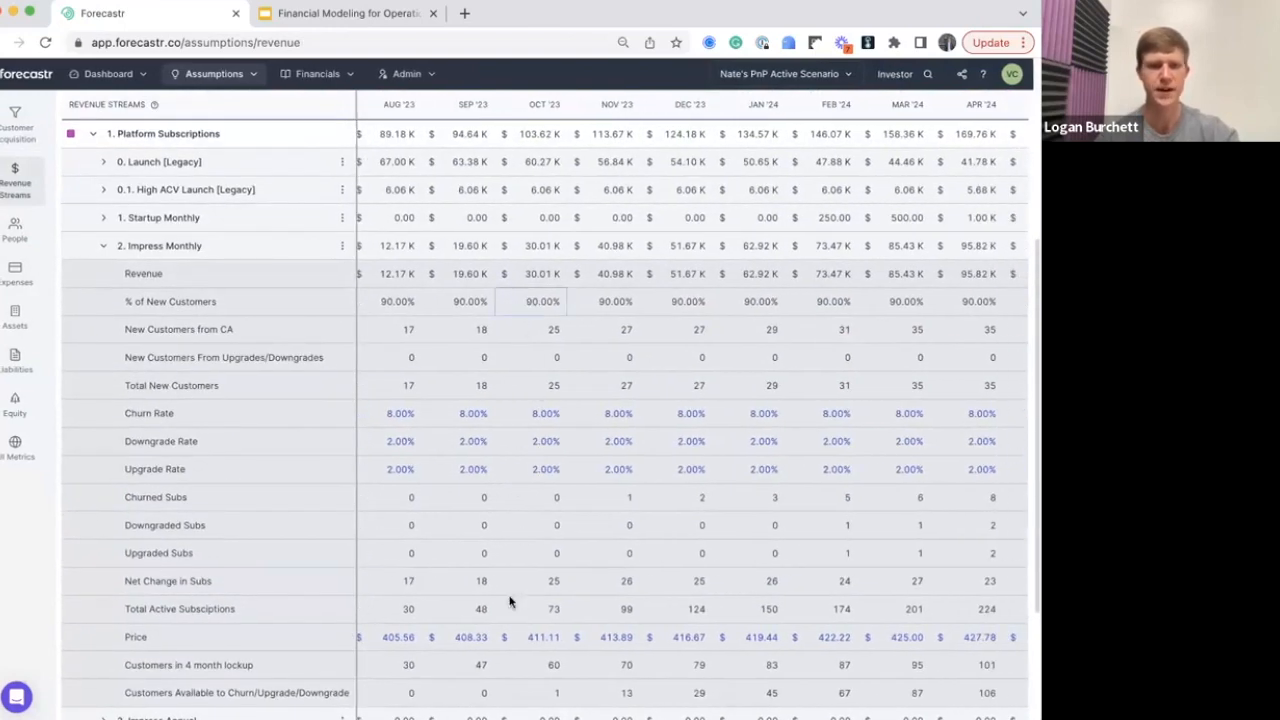
scroll(509, 671, up, 3)
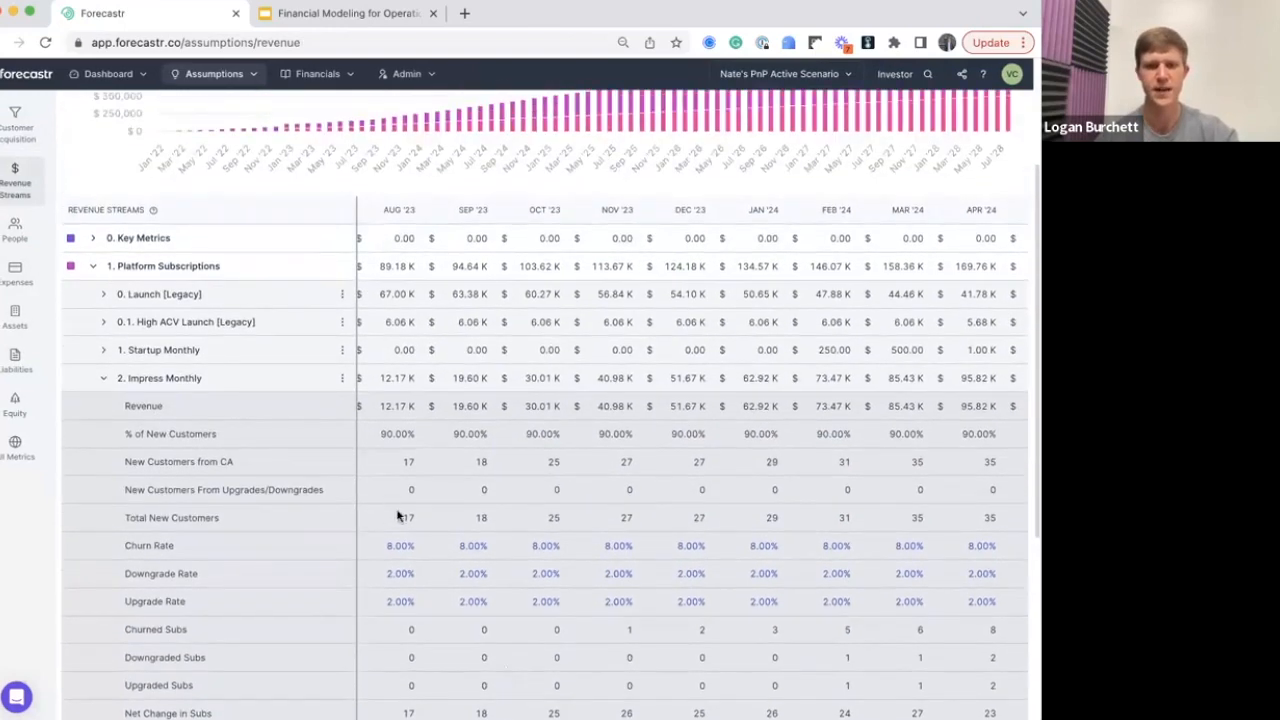
scroll(494, 569, down, 4)
scroll(460, 520, up, 4)
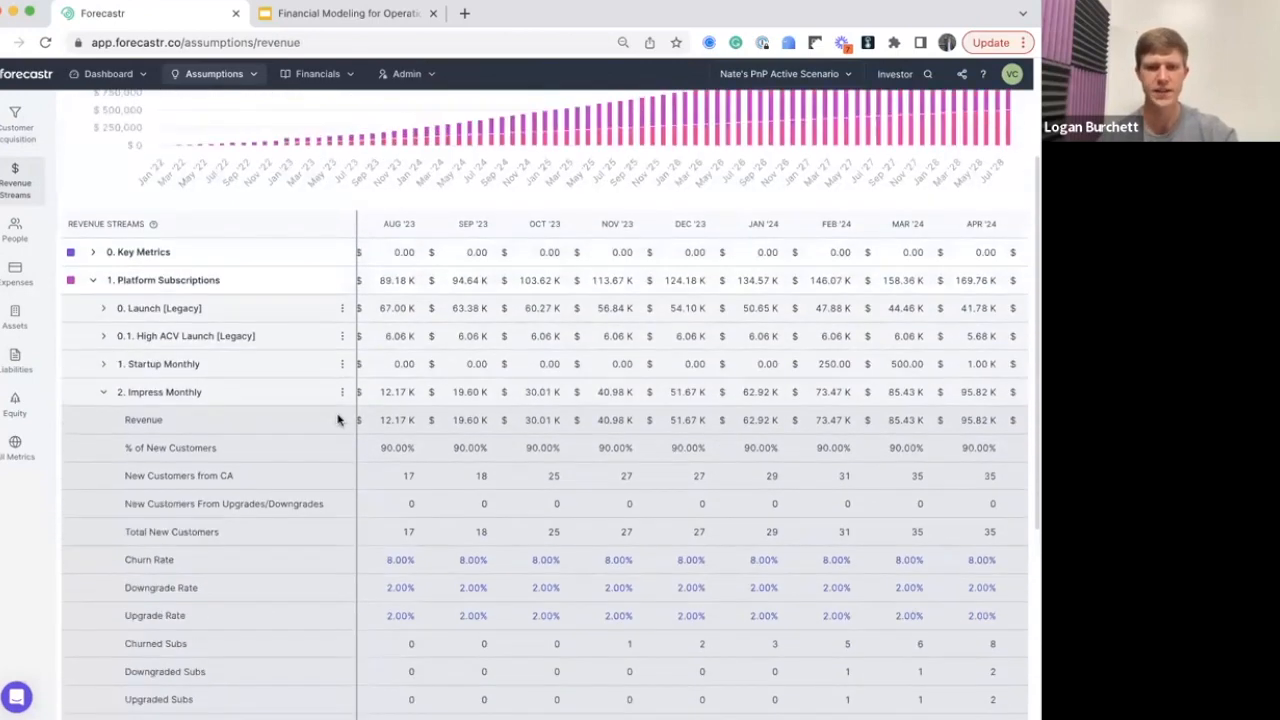
Collapse Impress Monthly and Platform Subscriptions, and bring the Feb '23 to Nov '23 revenue totals into view
click(100, 392)
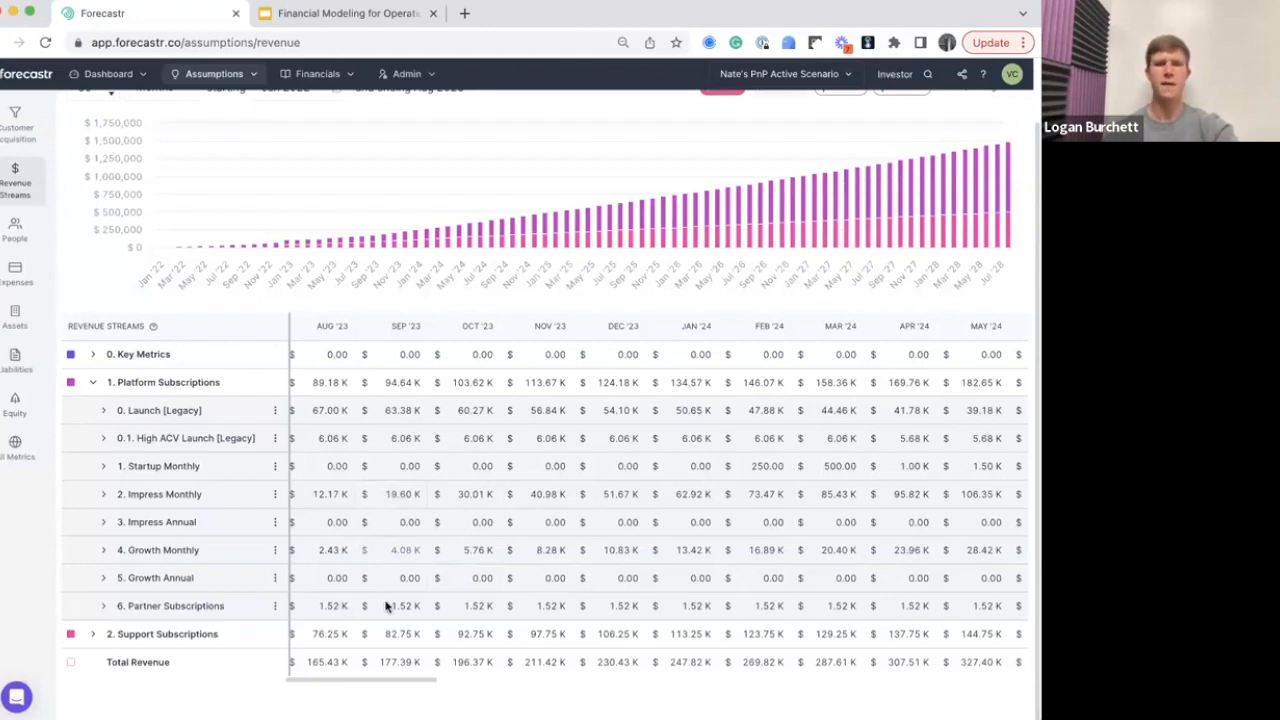
click(93, 382)
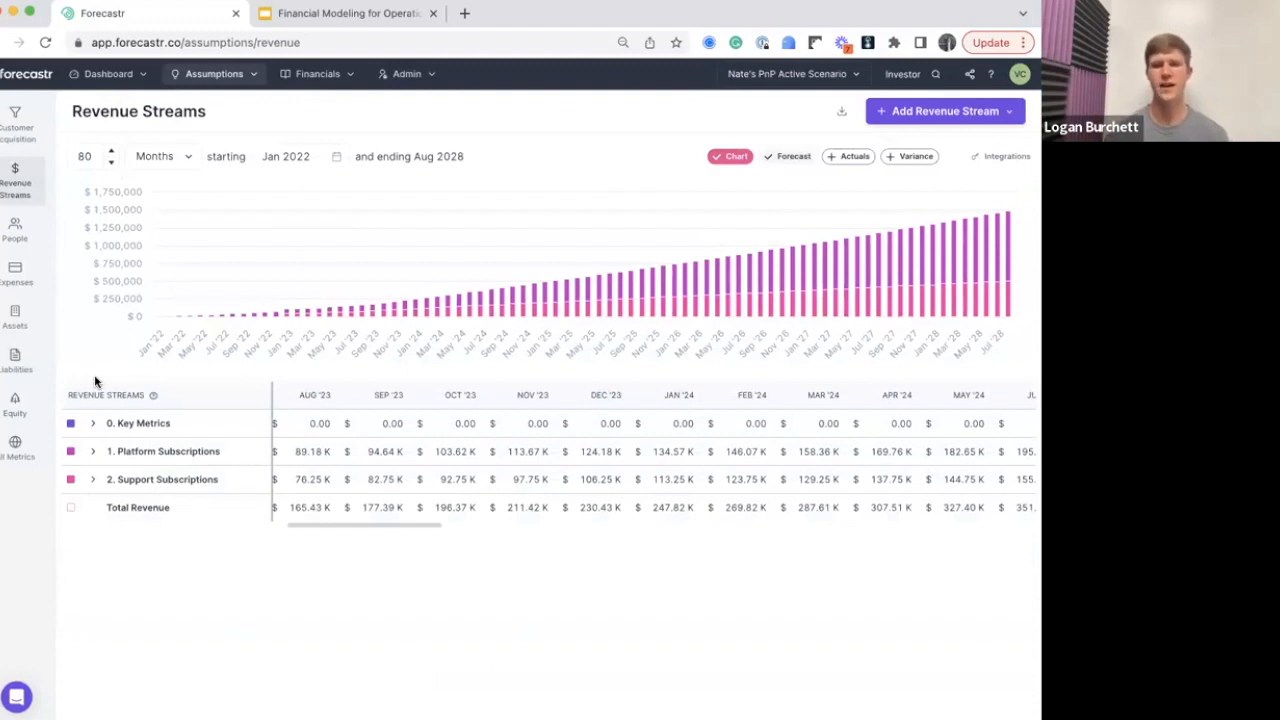
scroll(318, 476, left, 5)
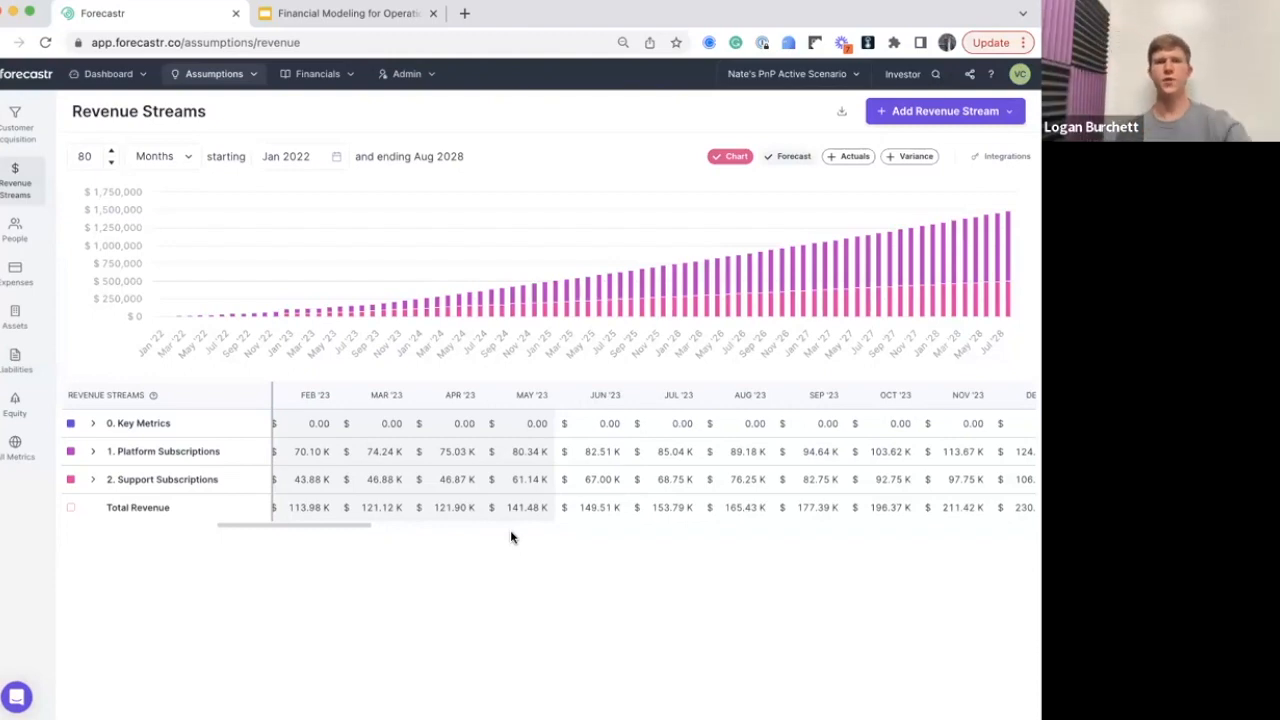
Return to the Customer Acquisition assumptions and review the full list of channels down to Total New Customers
click(20, 145)
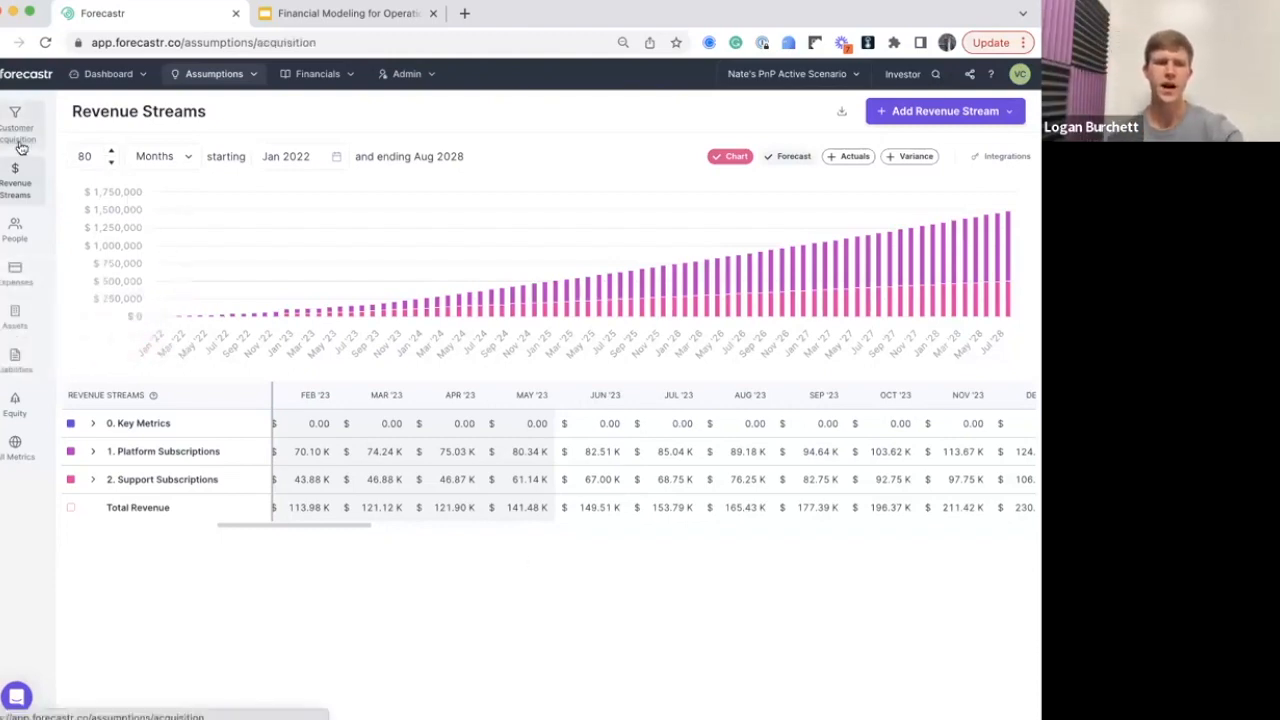
click(10, 135)
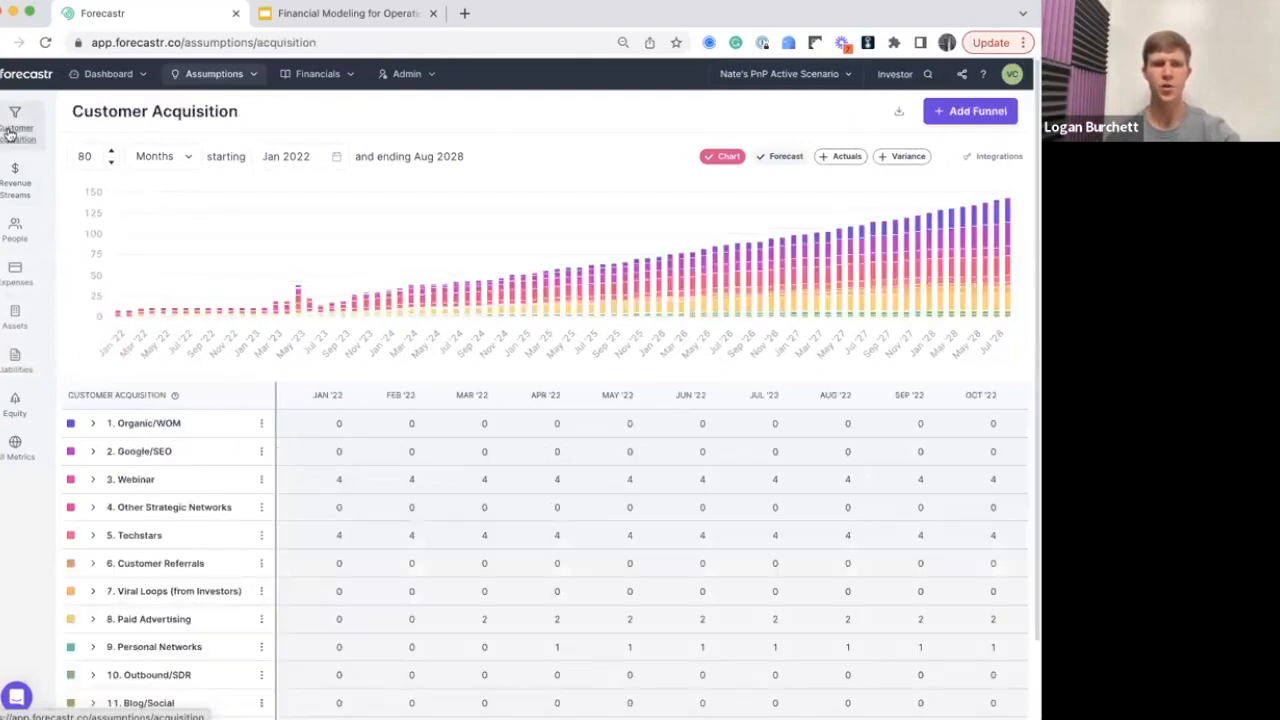
scroll(240, 510, down, 3)
scroll(240, 510, down, 1)
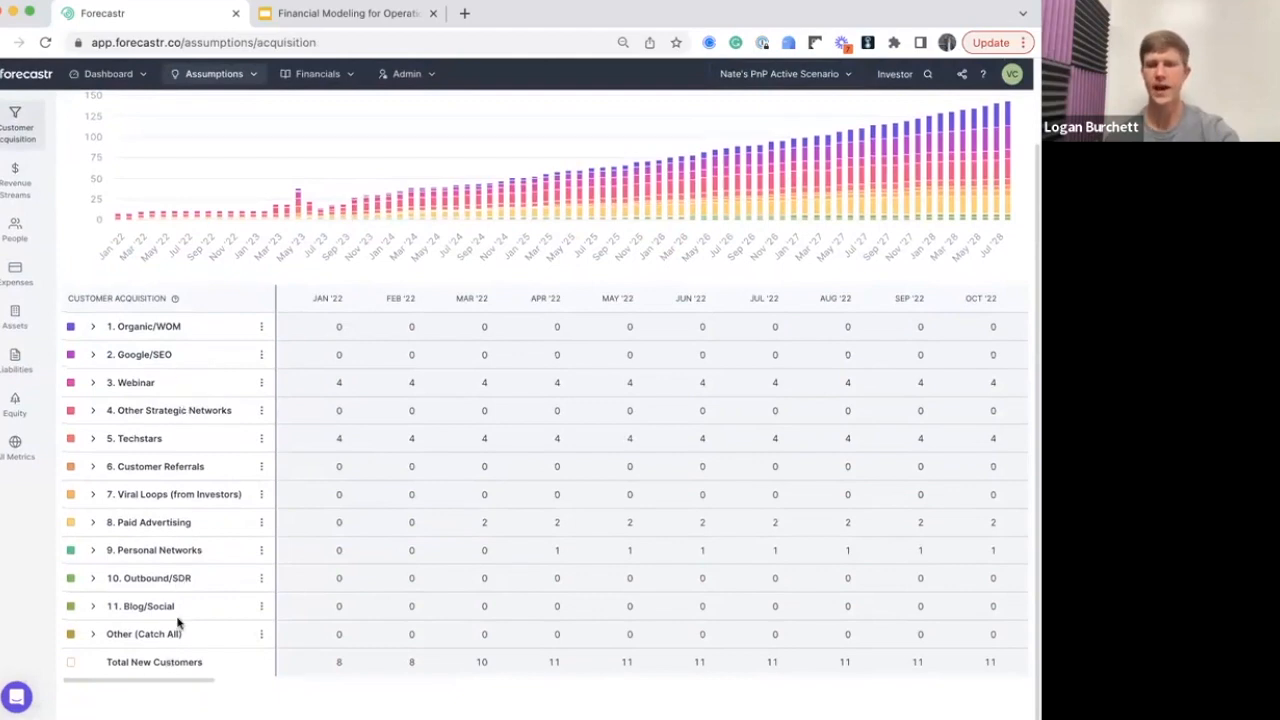
click(18, 184)
click(18, 160)
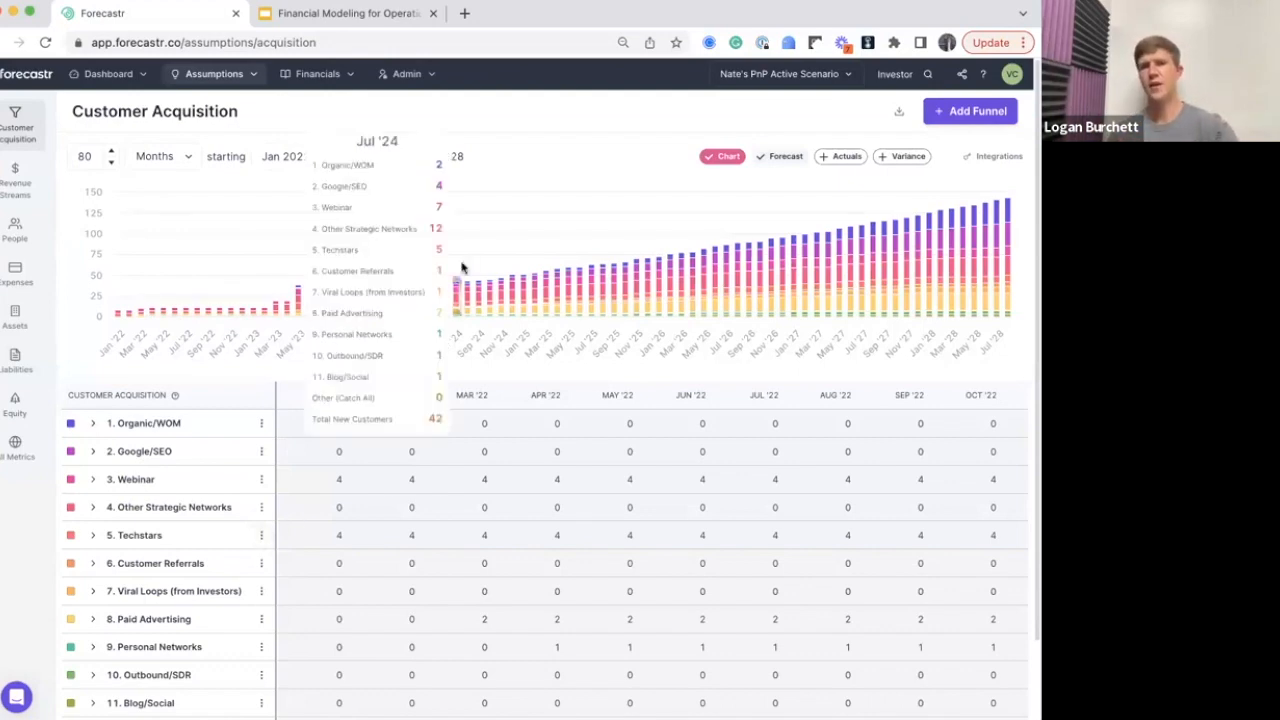
View the list of available scenarios, keeping the current scenario active
click(815, 75)
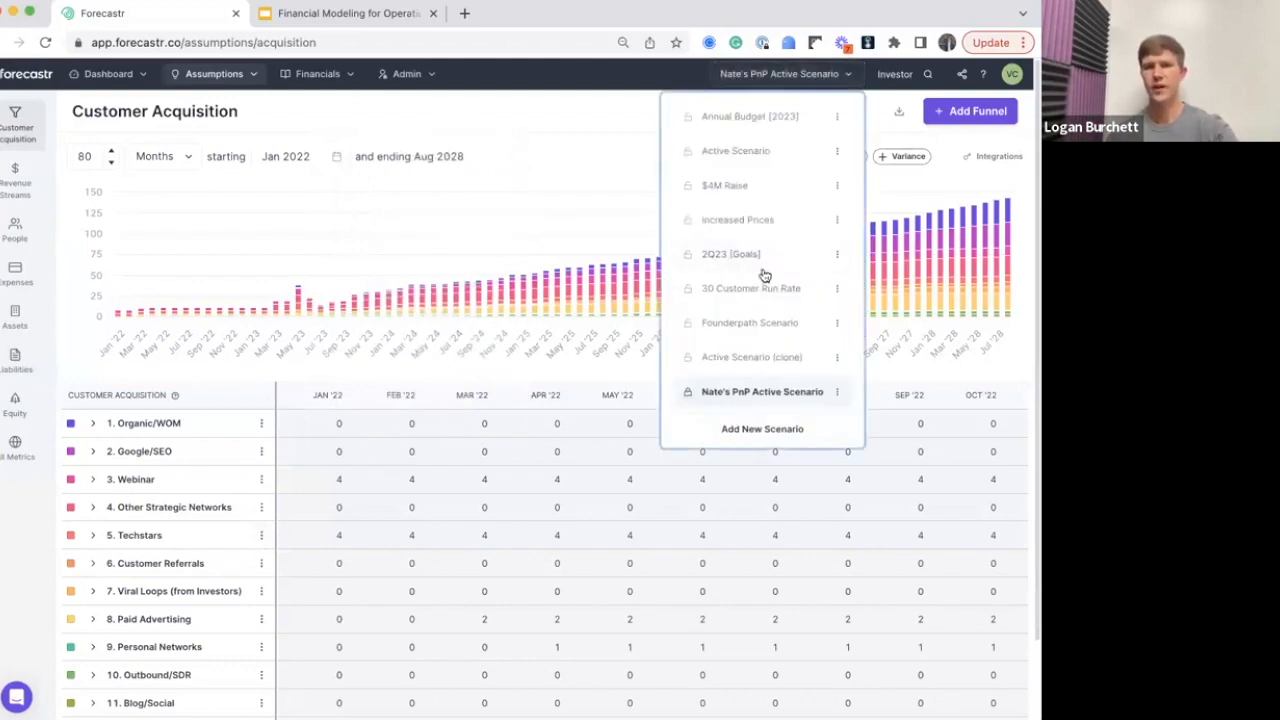
click(627, 110)
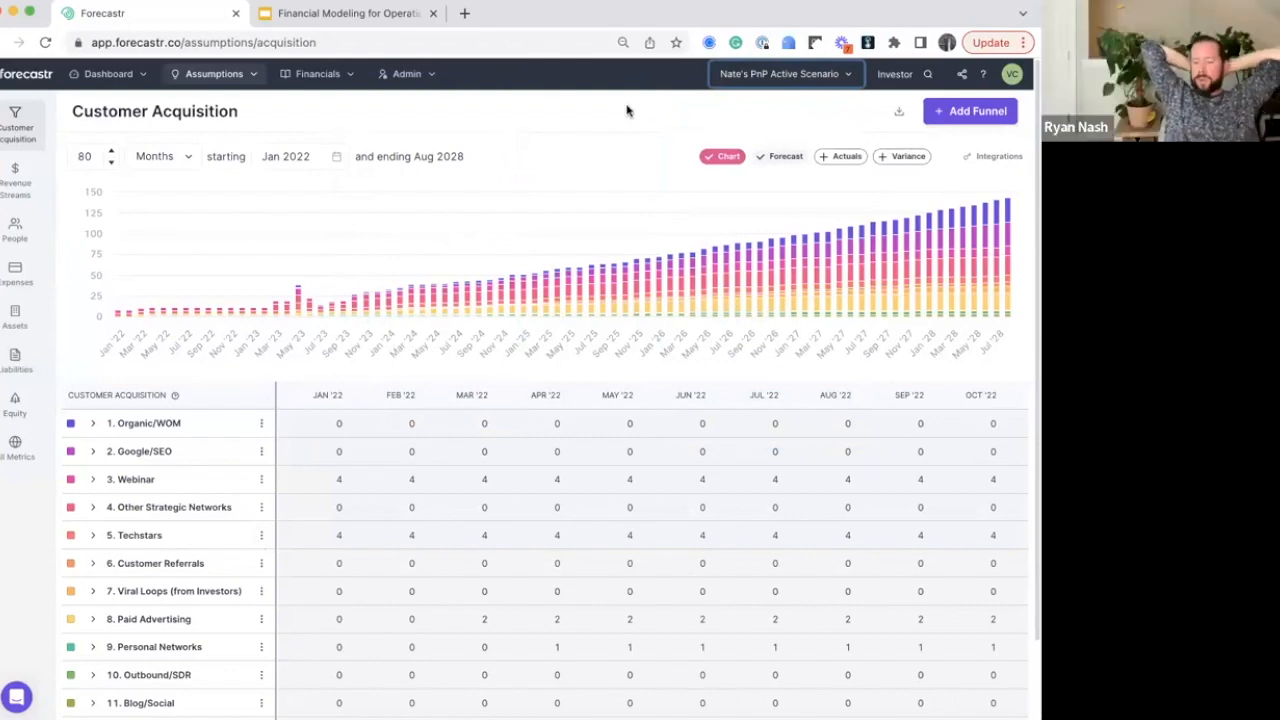
Open the Revenue Streams assumptions around Dec '22 to May '23 and show actuals alongside the forecast
click(317, 73)
click(18, 183)
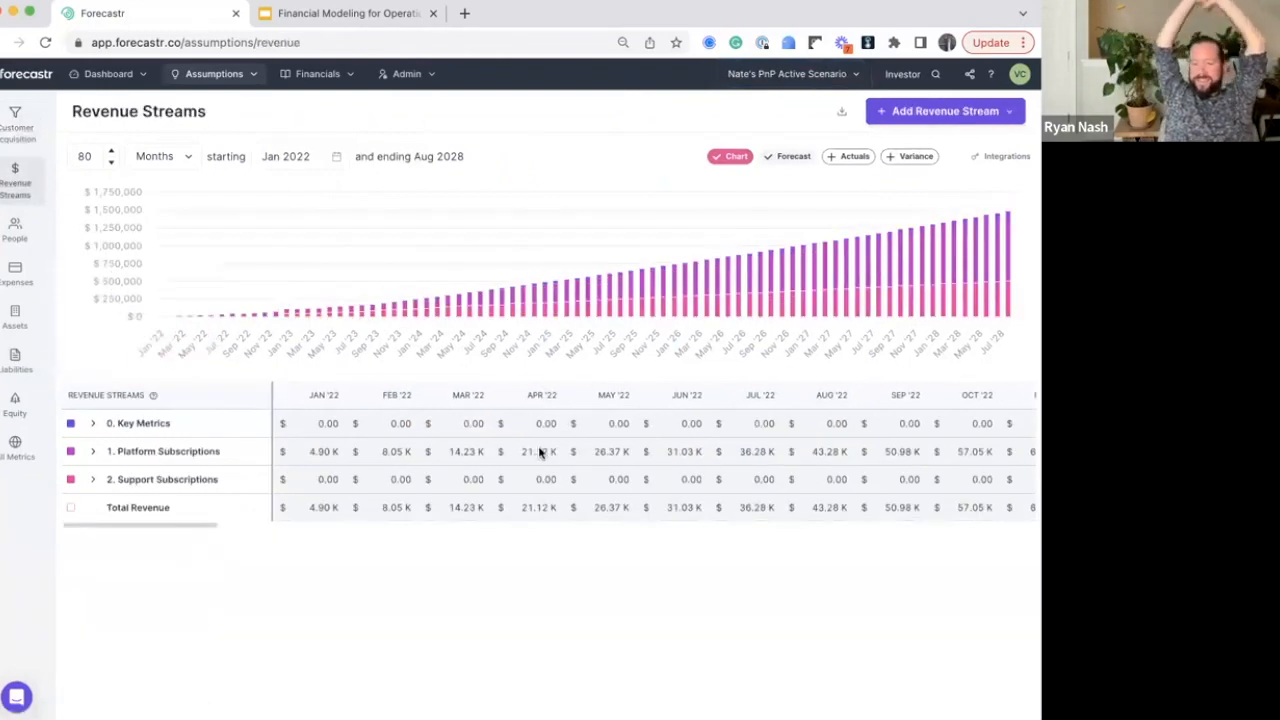
scroll(540, 451, right, 10)
scroll(540, 451, left, 2)
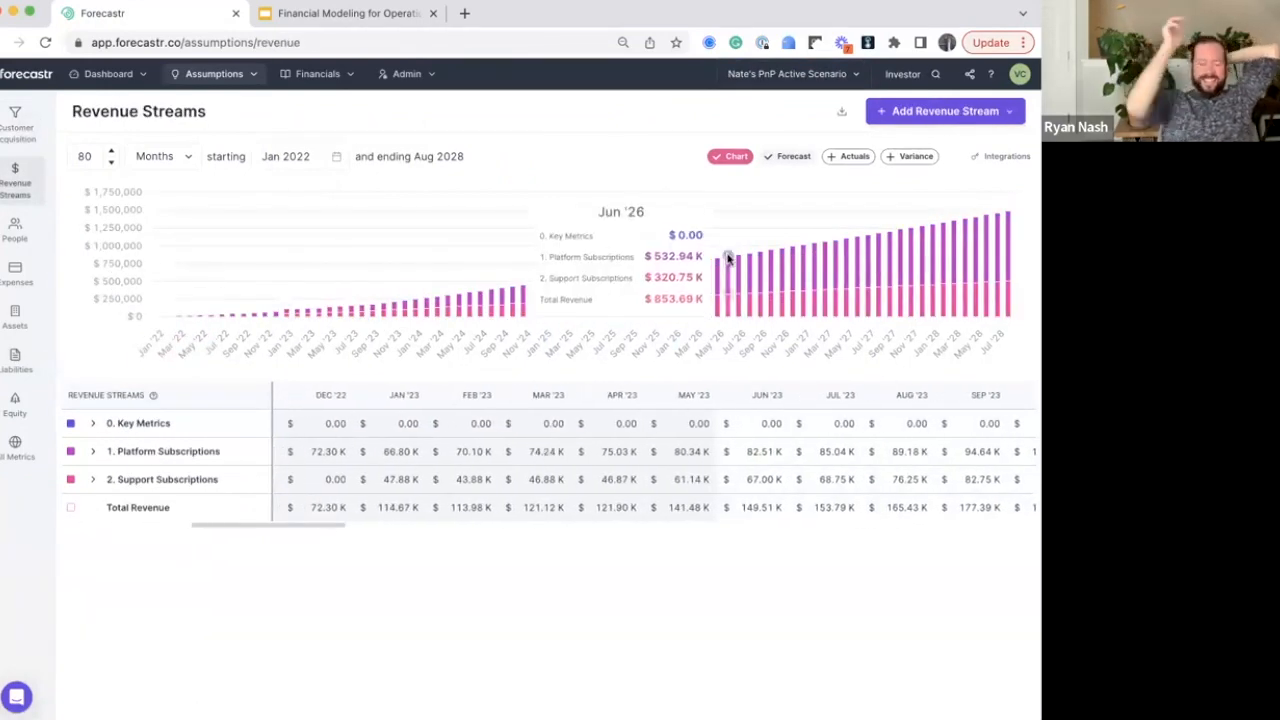
click(847, 157)
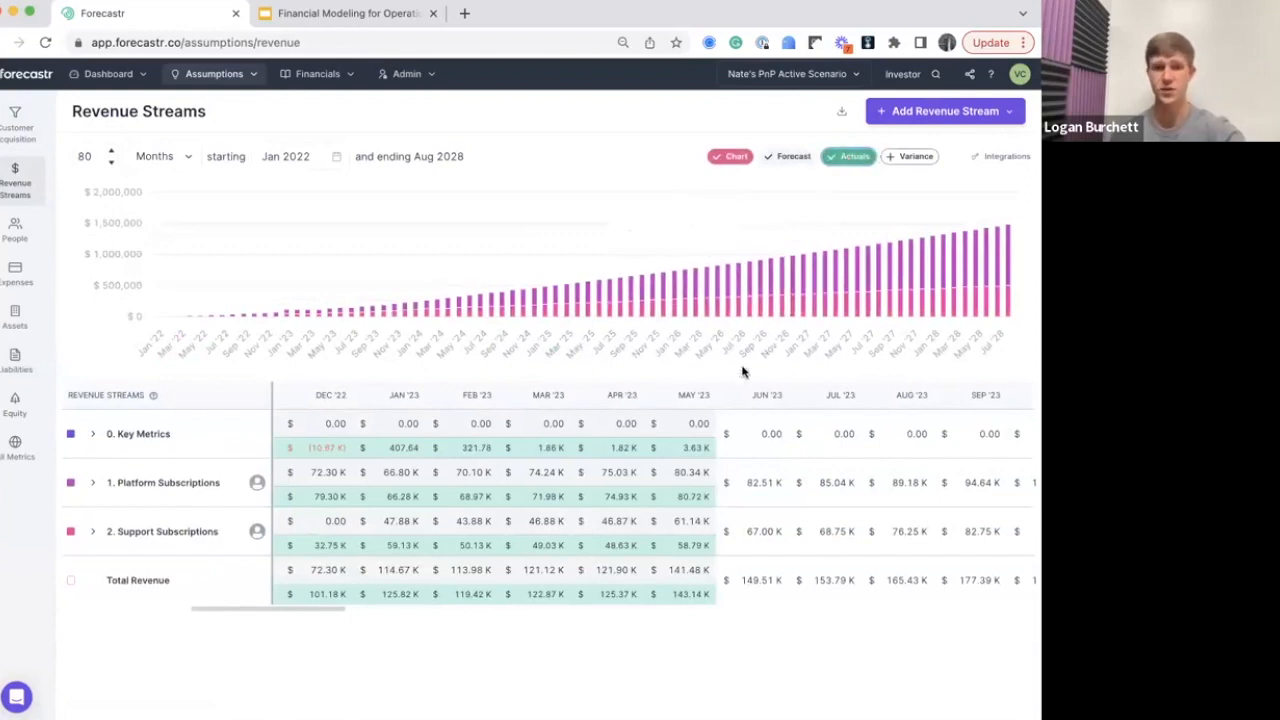
Show the variance between forecast and actual revenue around Nov '22 to May '23, and return to the forecast-only view
scroll(645, 463, left, 1)
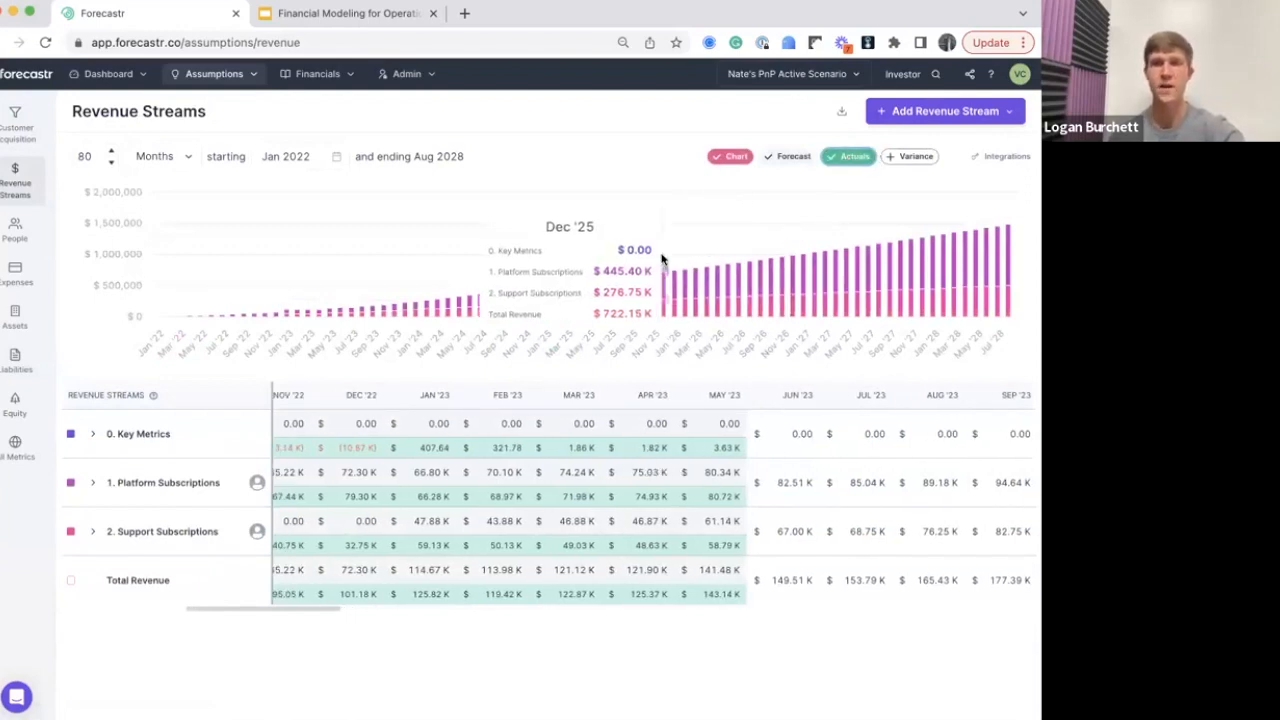
click(893, 158)
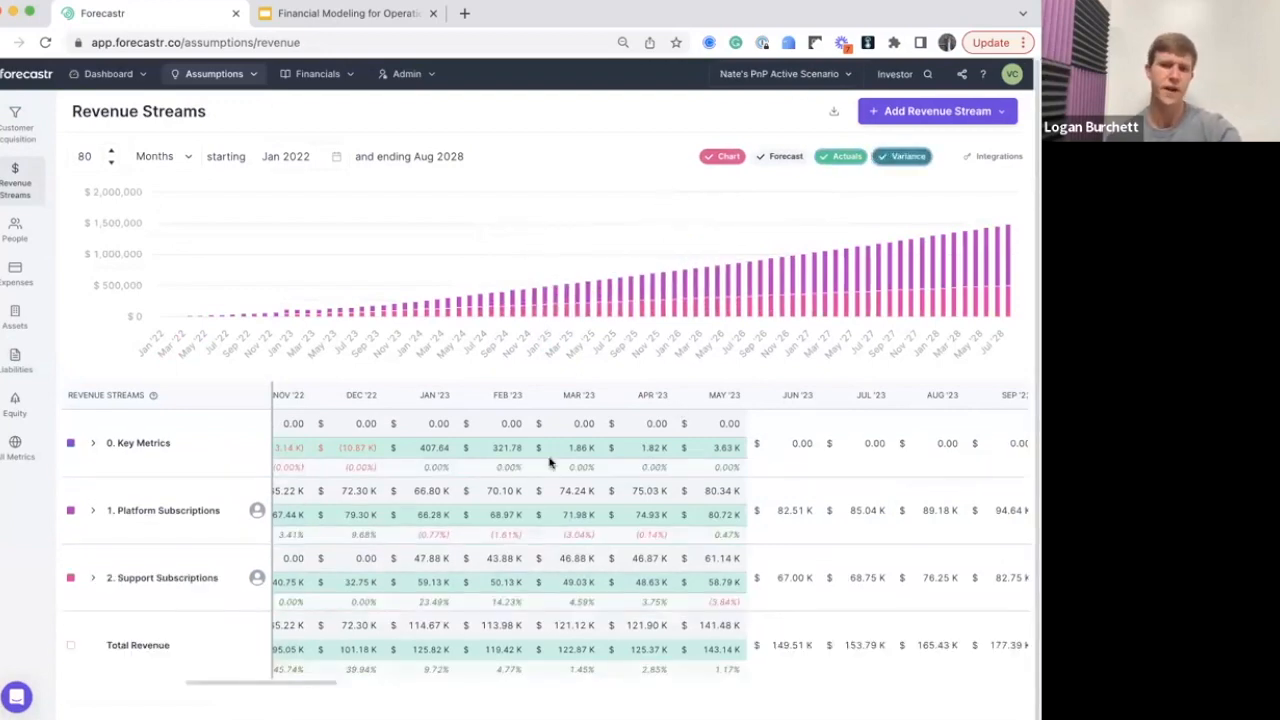
scroll(553, 460, left, 1)
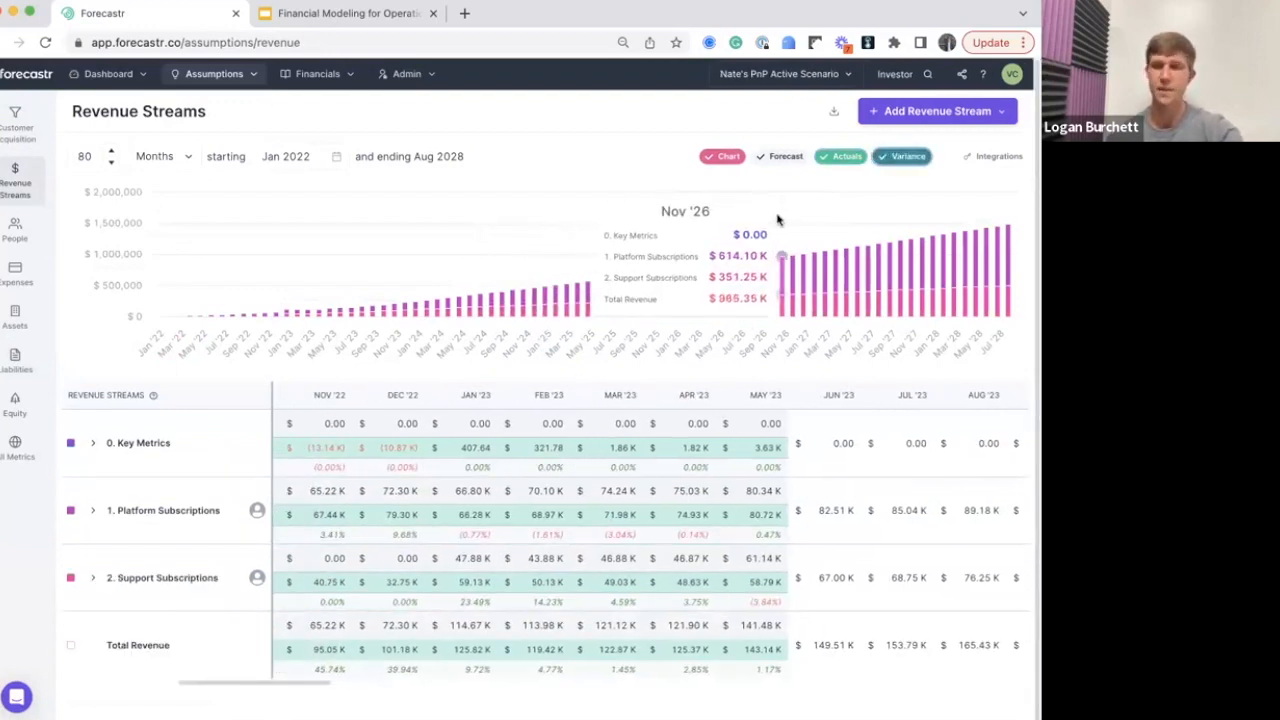
click(834, 160)
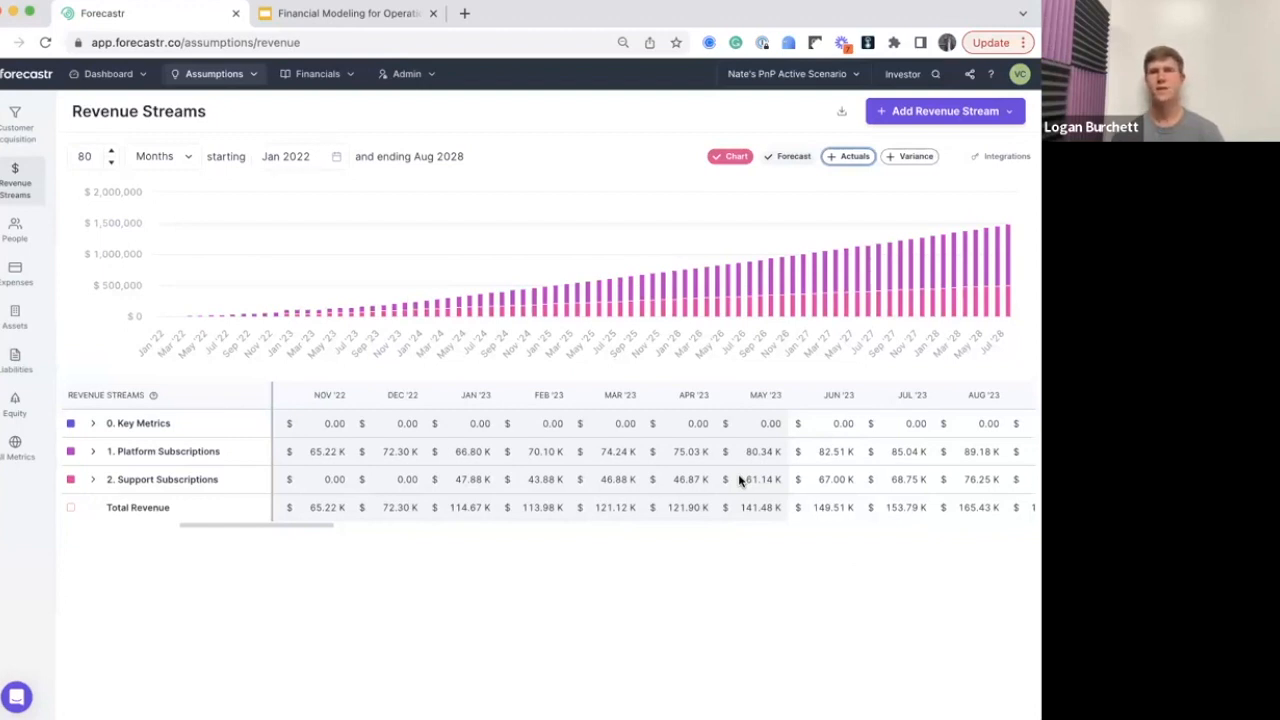
Open the People assumptions from Feb '23 onward and inspect the roles in Product & Engineering, leaving the department collapsed
click(16, 226)
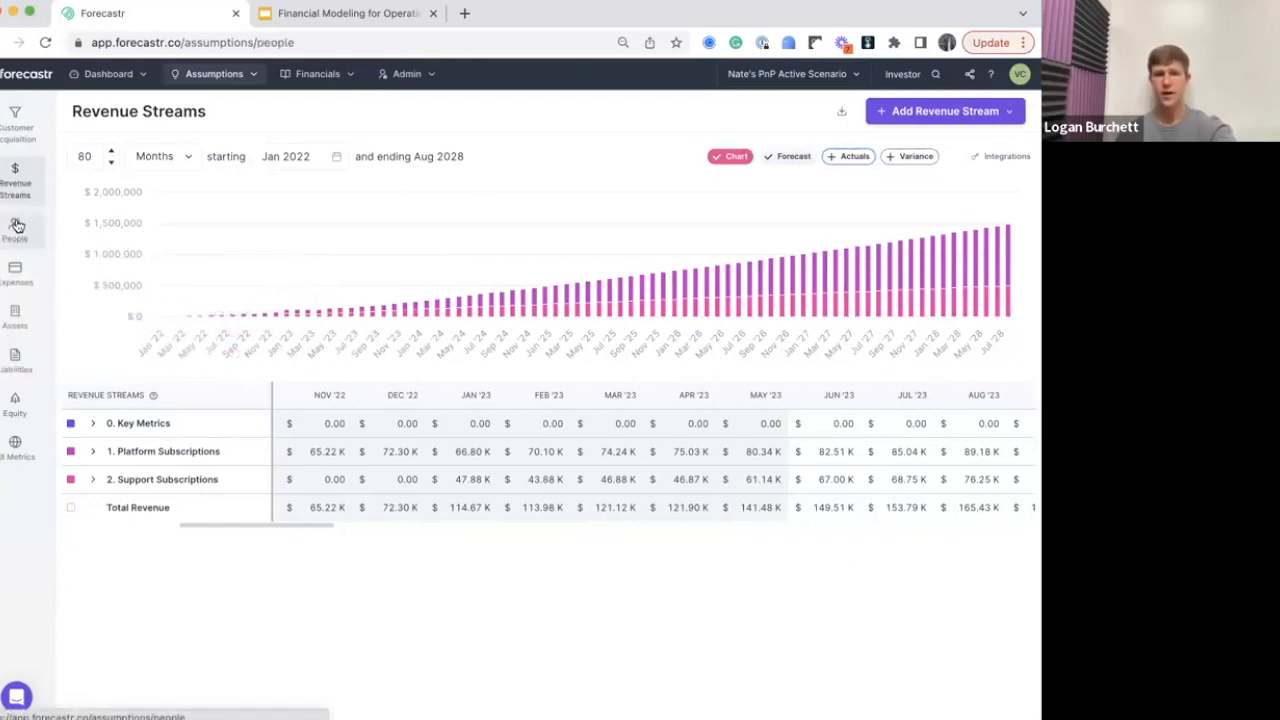
scroll(705, 507, left, 2)
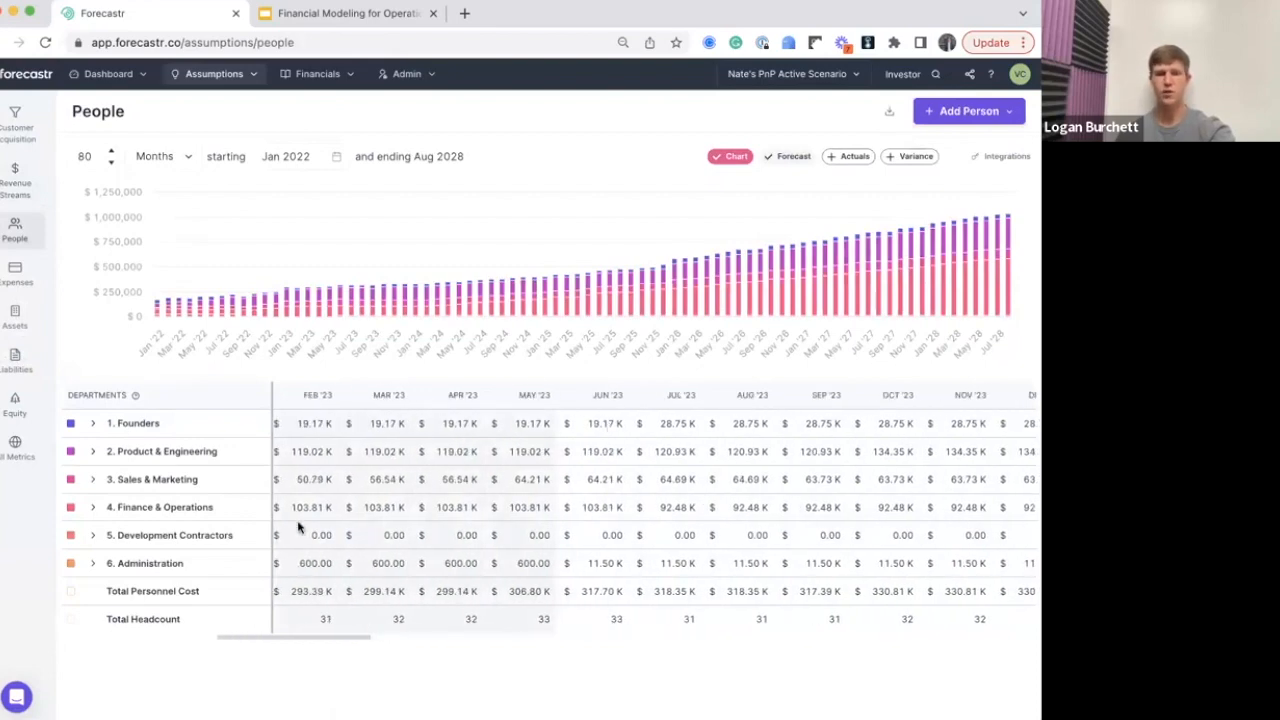
click(92, 454)
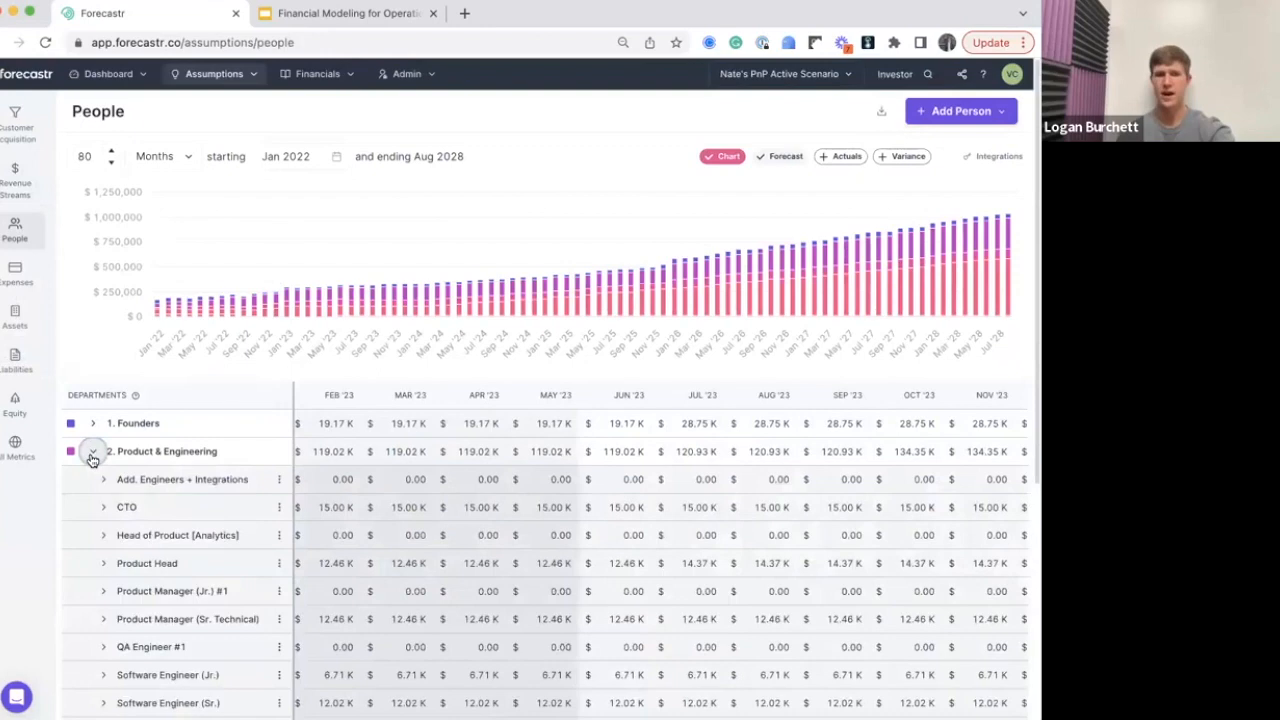
click(92, 454)
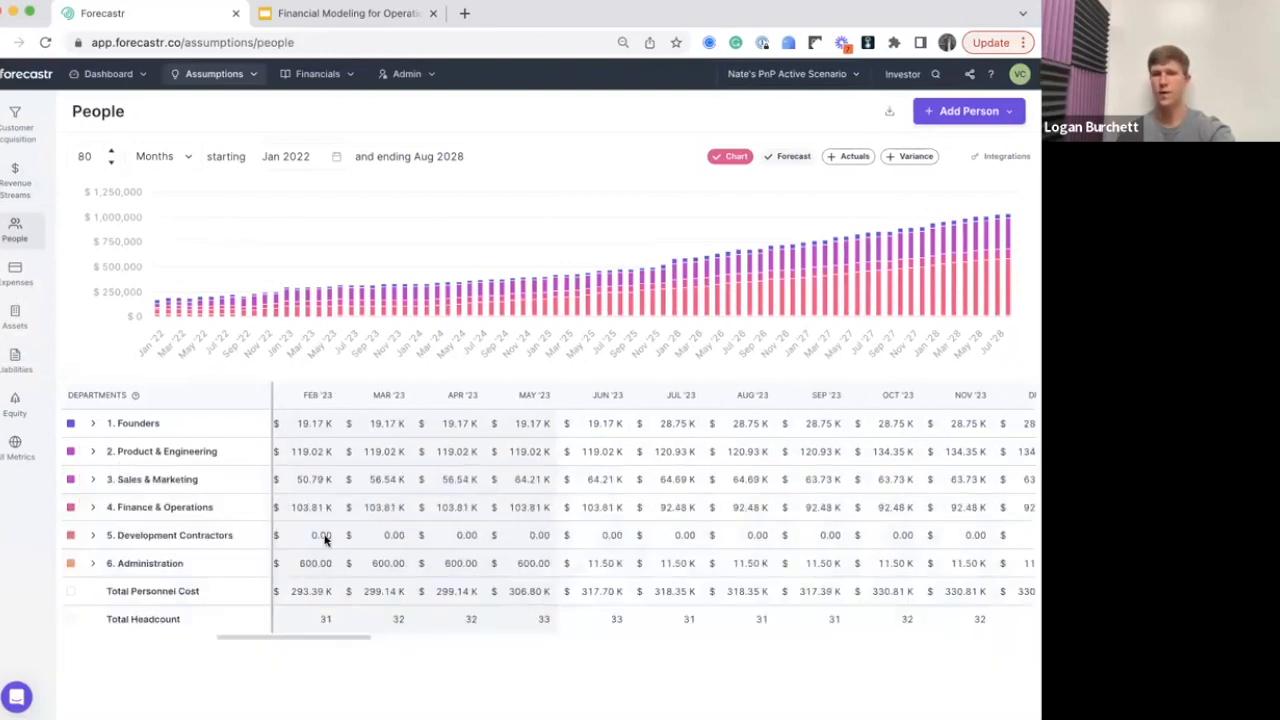
Open the Expenses assumptions and review the expense categories for Jan '23 to Oct '23
click(16, 271)
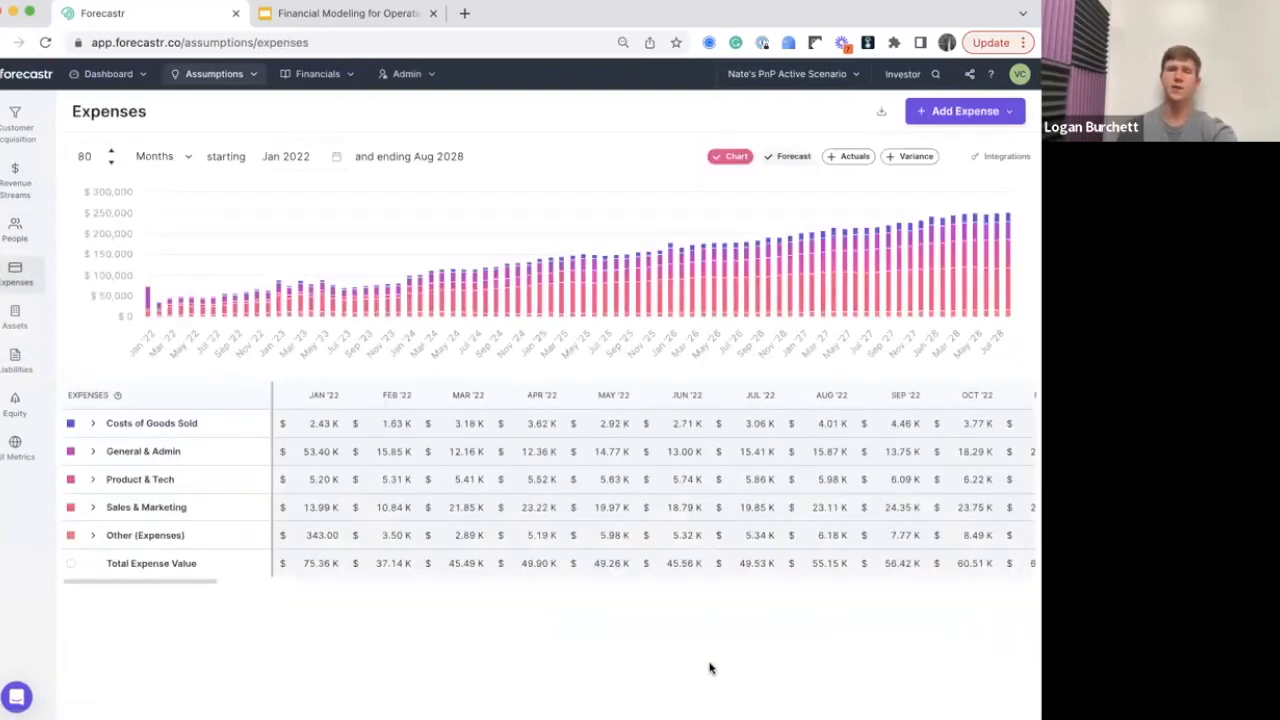
scroll(725, 505, right, 10)
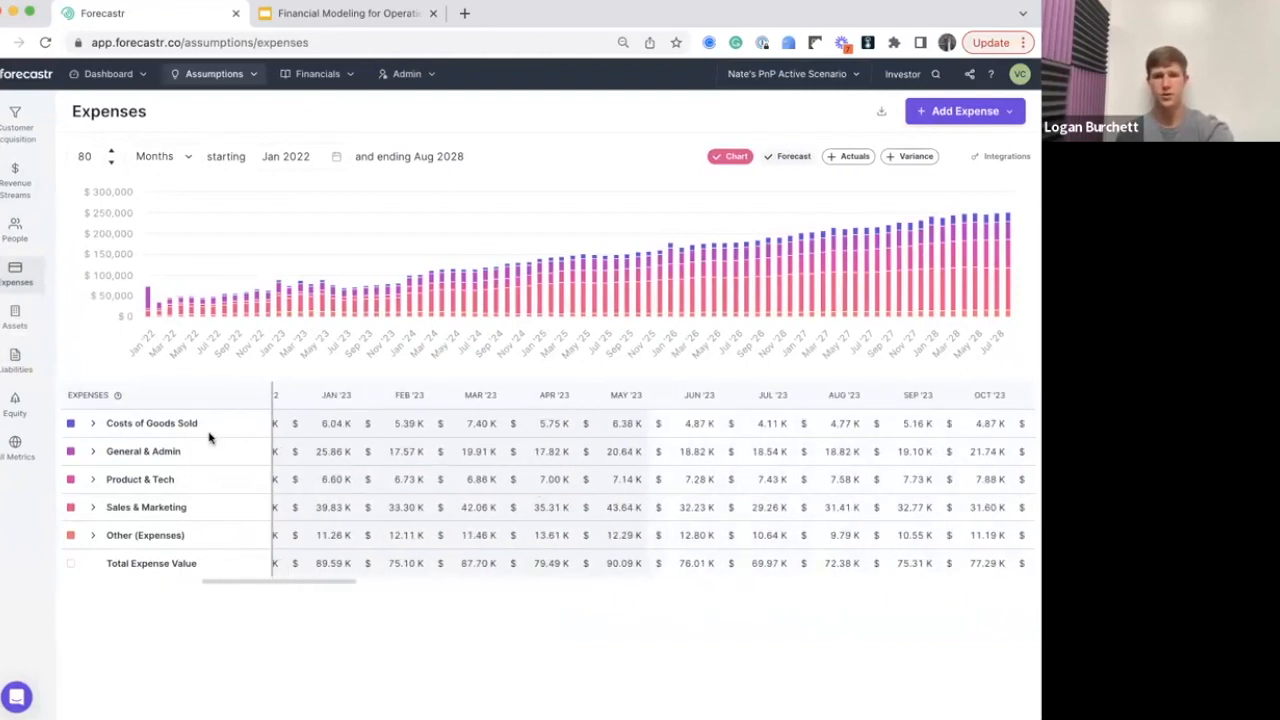
Open the Equity assumptions and review Paid in Capital by funding round from May '23 into 2024, leaving it collapsed
click(14, 405)
scroll(611, 437, right, 3)
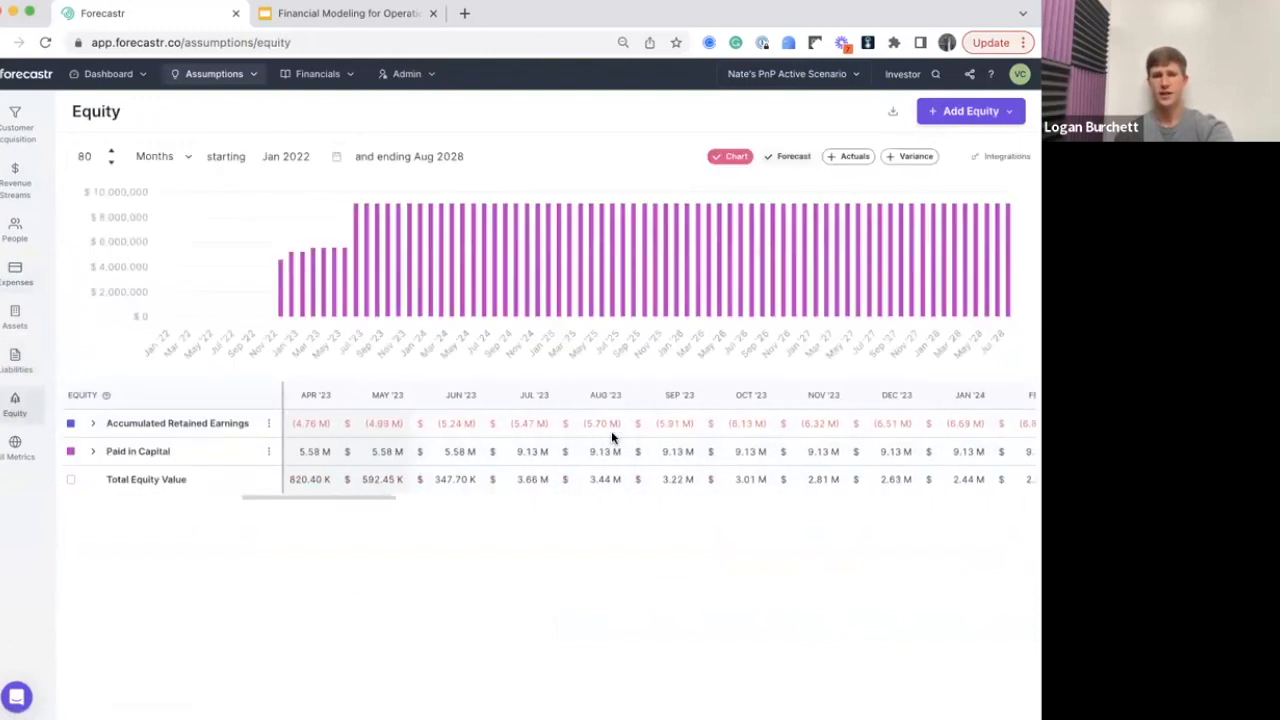
scroll(463, 465, left, 1)
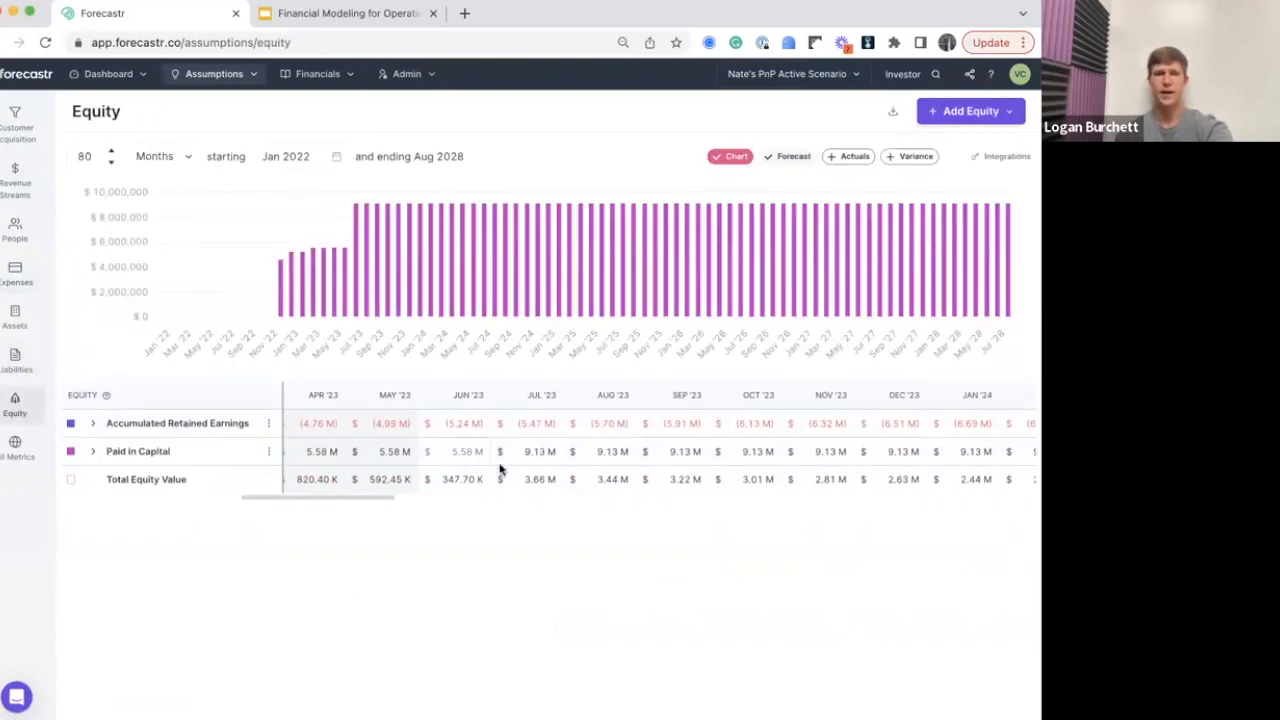
scroll(648, 458, right, 2)
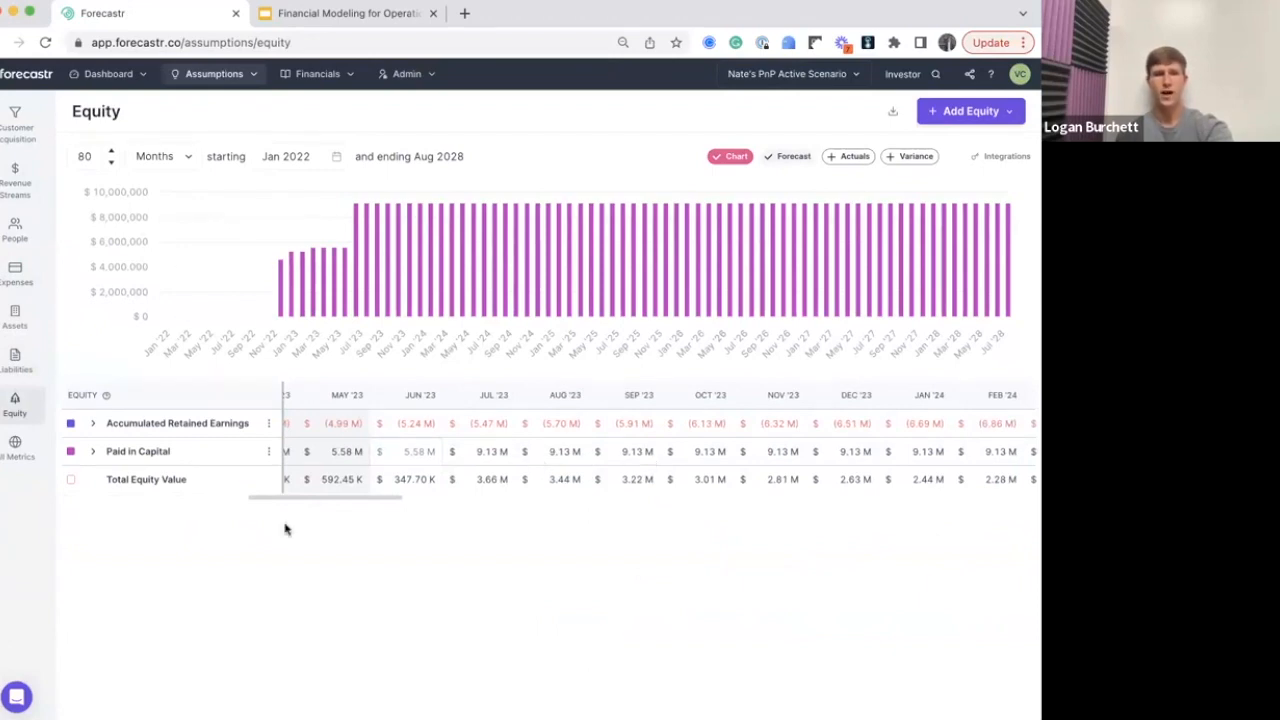
click(92, 451)
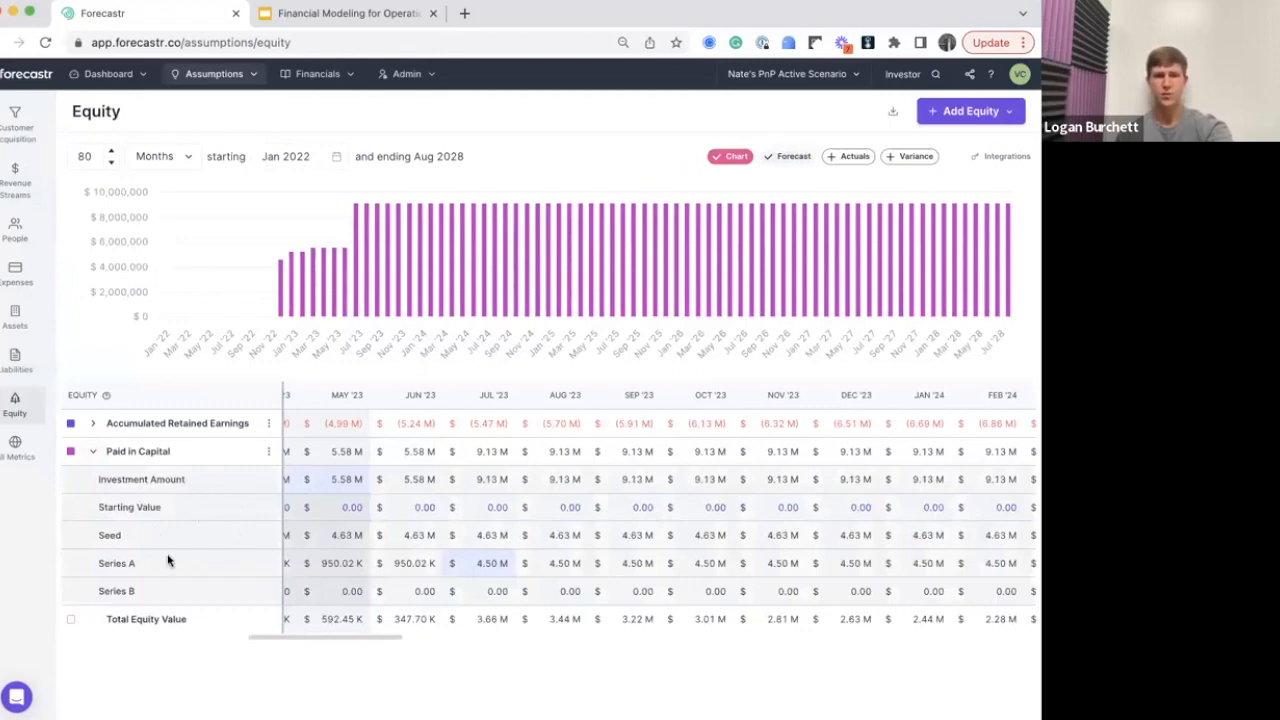
scroll(532, 564, right, 4)
scroll(532, 564, left, 4)
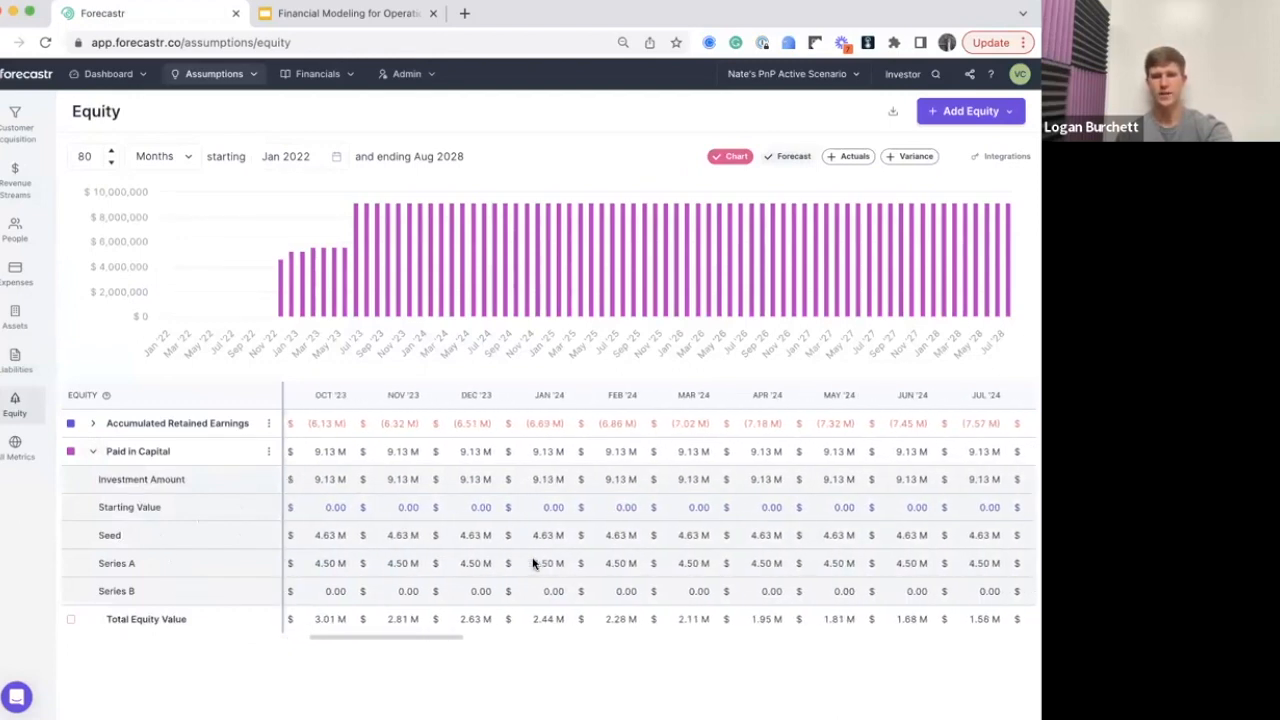
click(93, 451)
Open the Income Statement and bring the Mar '23 to Dec '23 figures into view
mouse_move(293, 88)
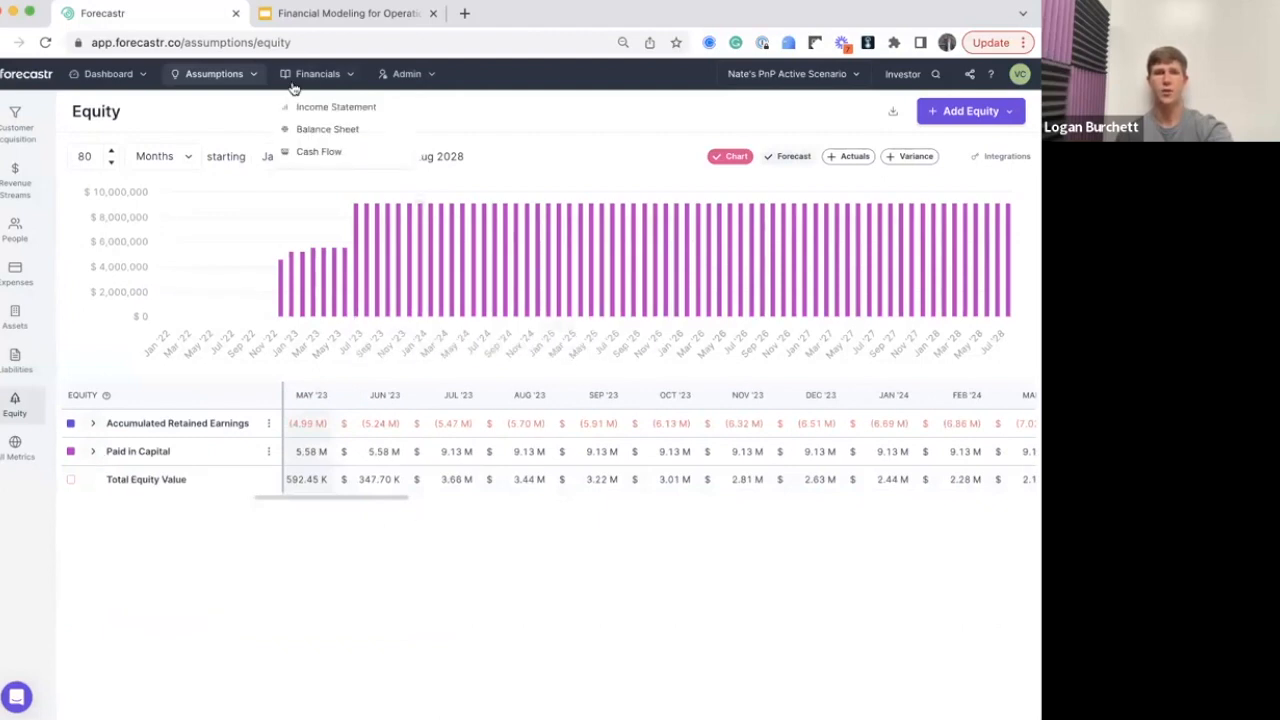
click(325, 104)
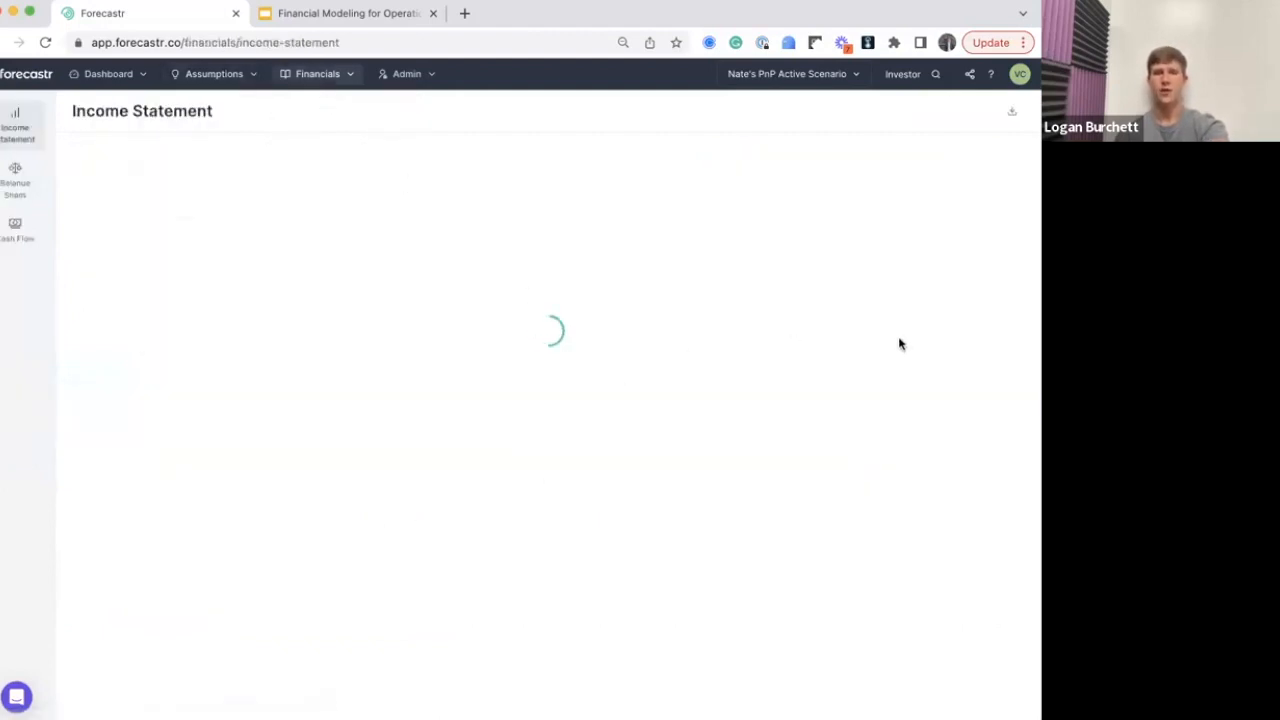
scroll(809, 366, right, 8)
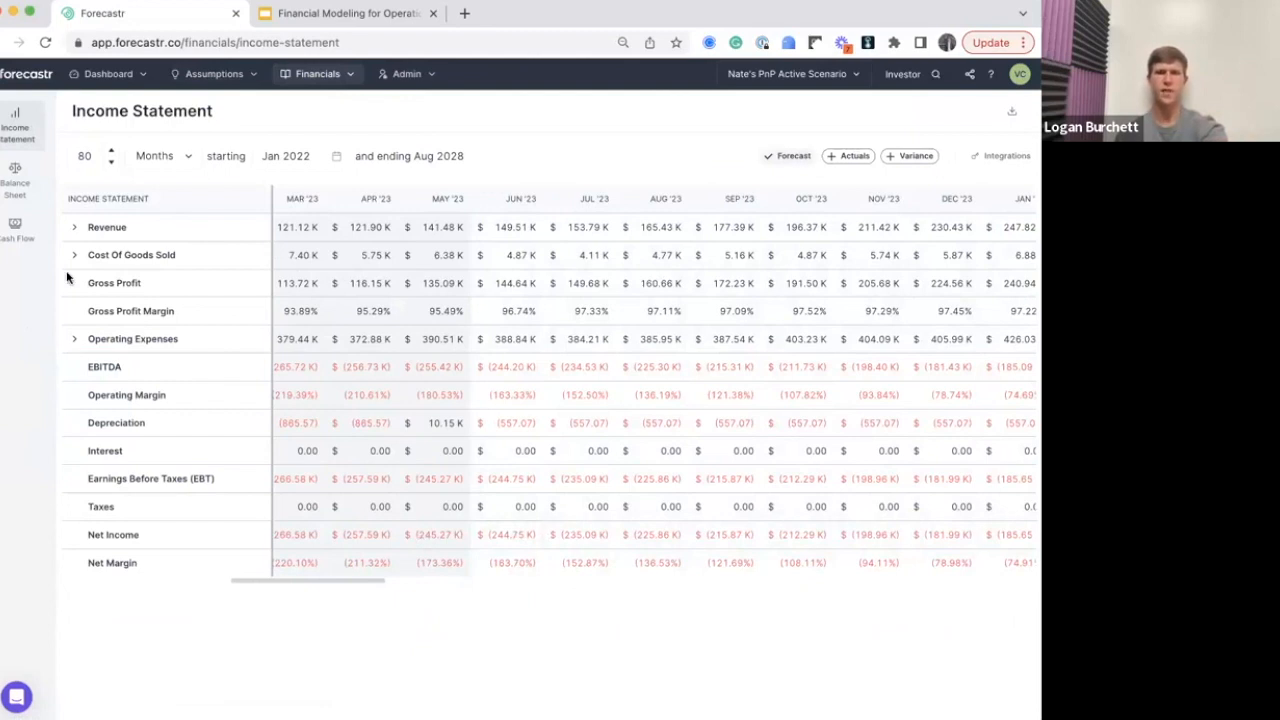
Open the Cash Flow statement and examine the monthly cash forecast from Jun '23 through 2025, ending back around Nov '23
click(17, 226)
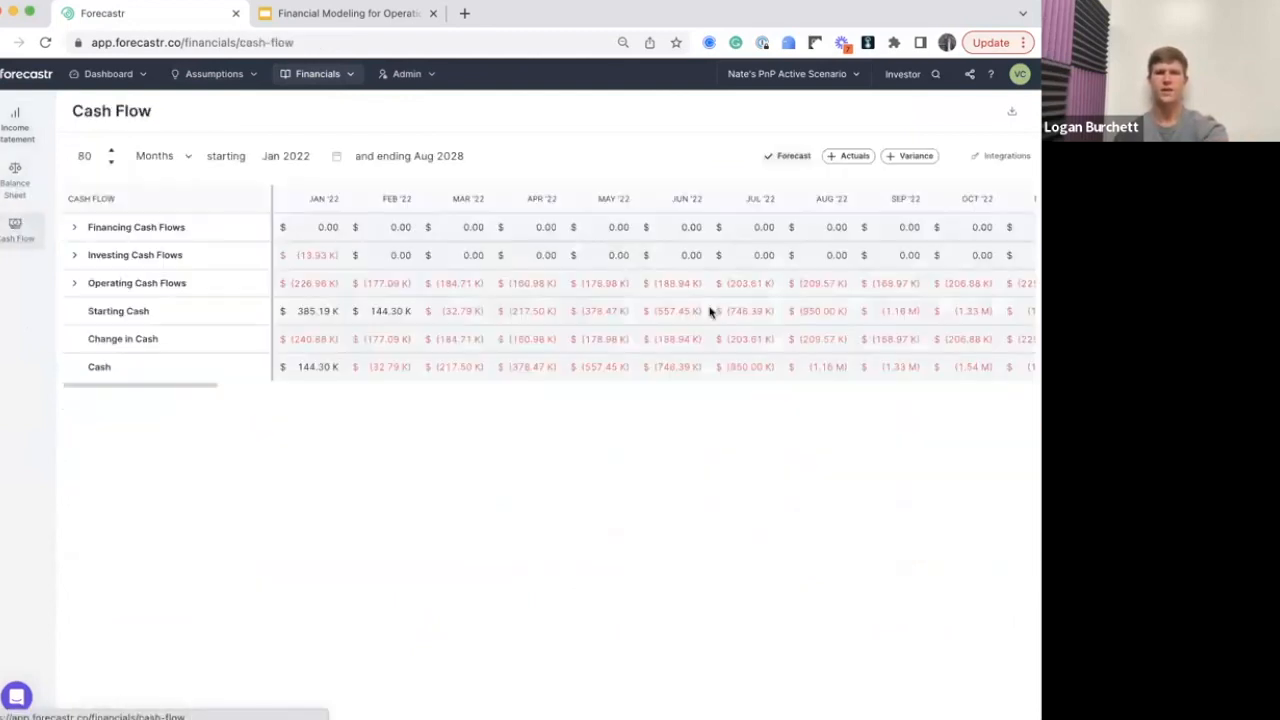
scroll(709, 311, right, 3)
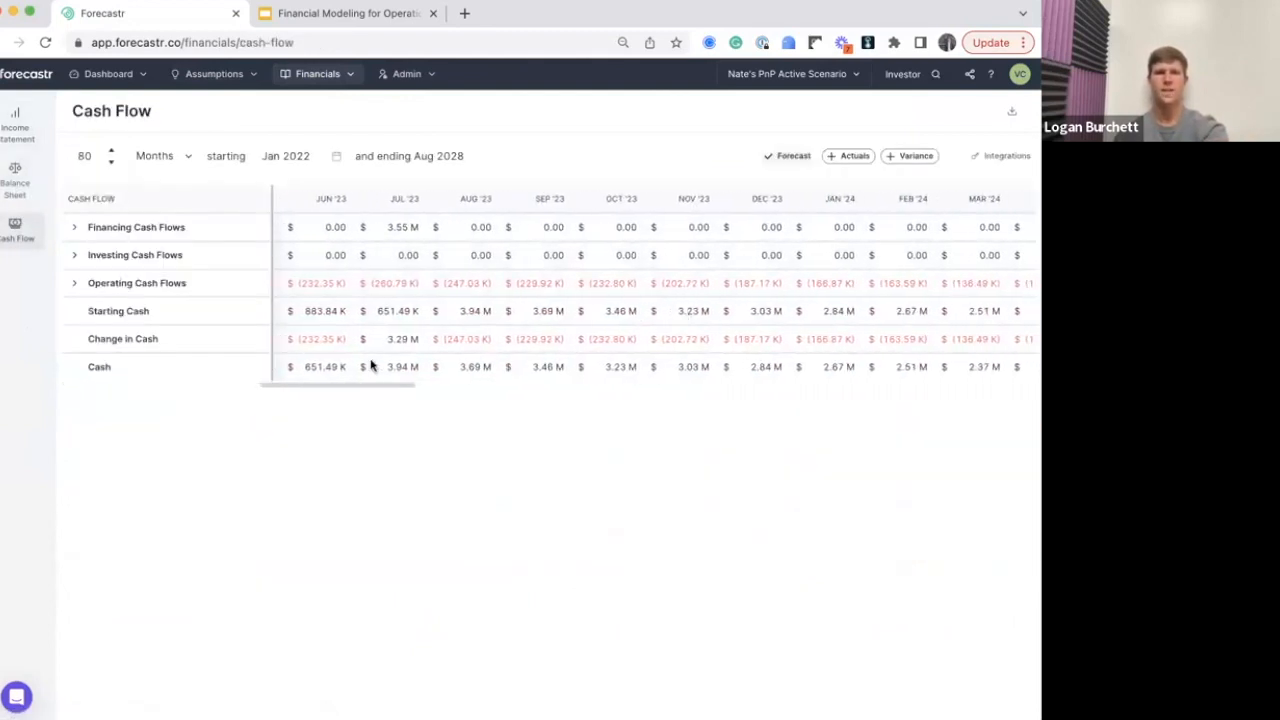
scroll(820, 354, right, 5)
scroll(843, 355, right, 10)
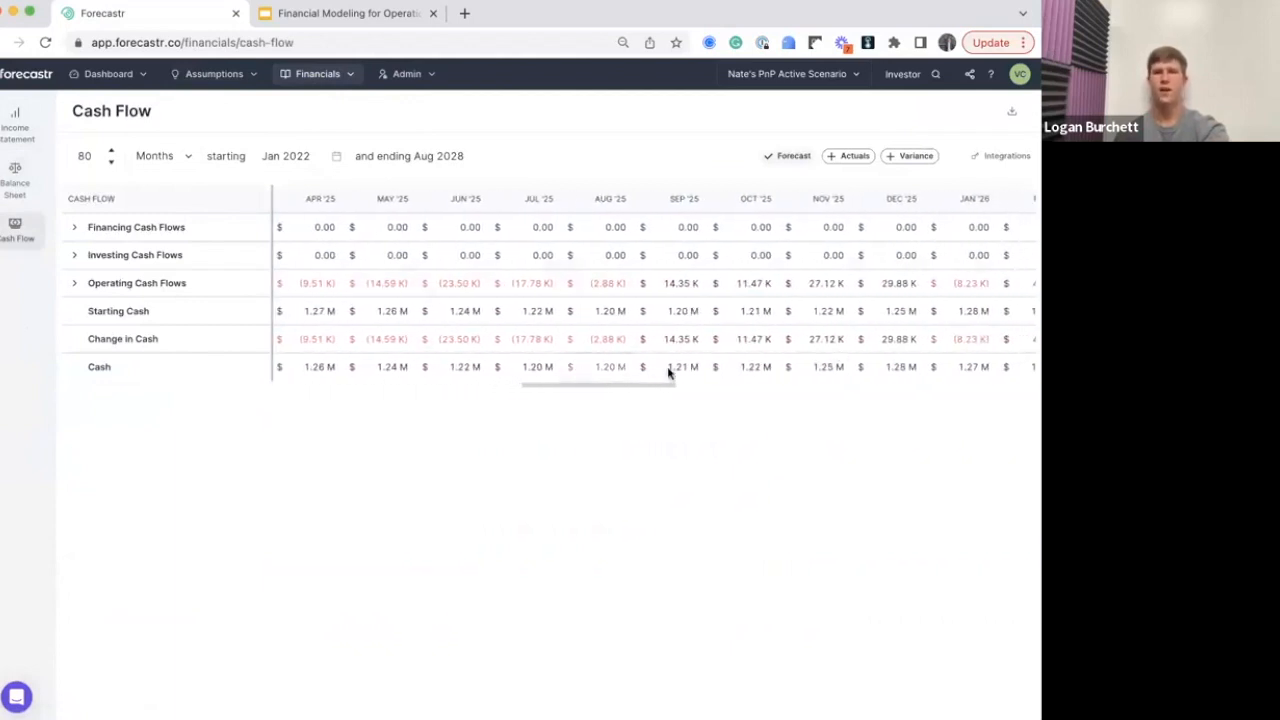
scroll(594, 331, left, 3)
scroll(594, 331, left, 10)
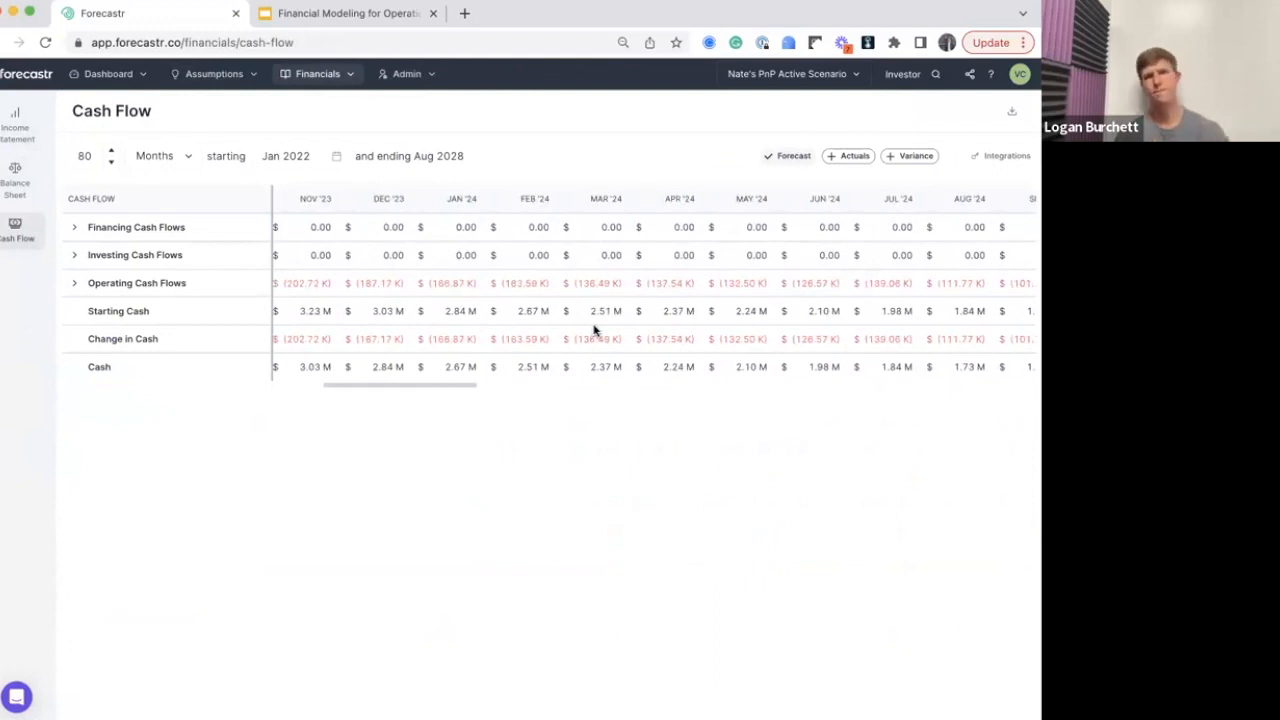
Switch to the Financial Modeling presentation in Google Slides and advance to the weekly, monthly and quarterly routine slide
click(349, 18)
key(Right)
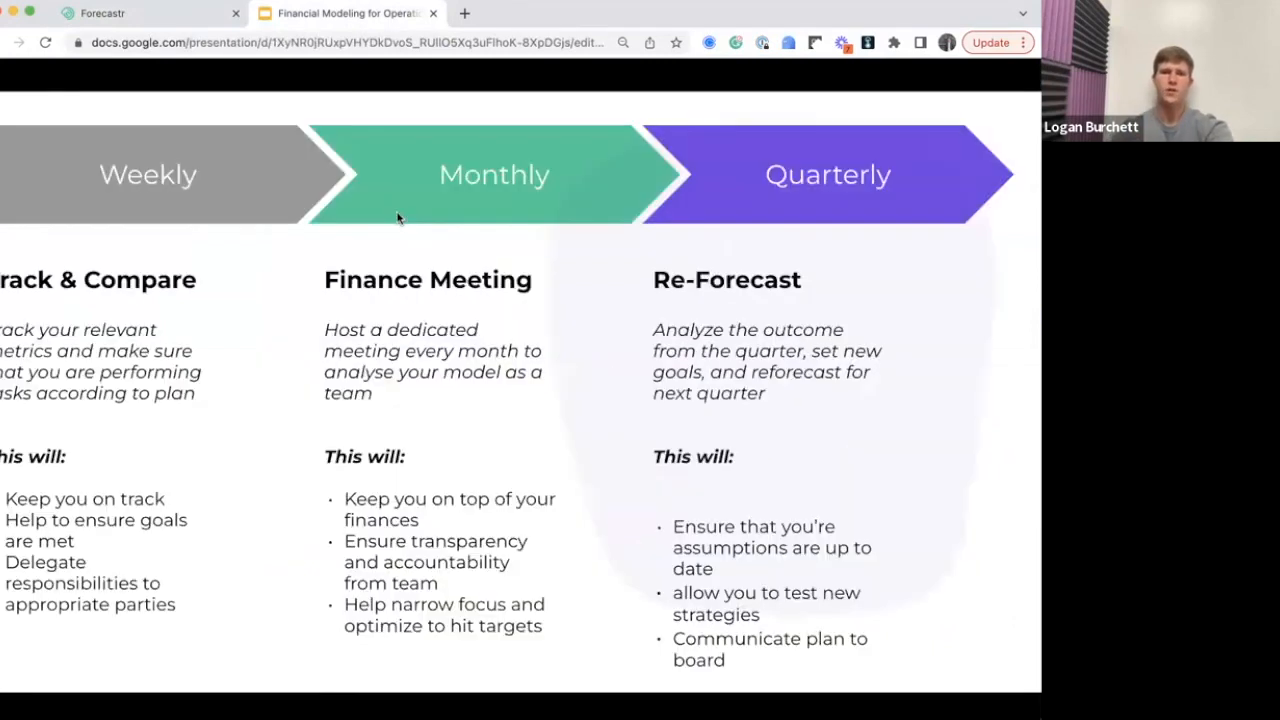